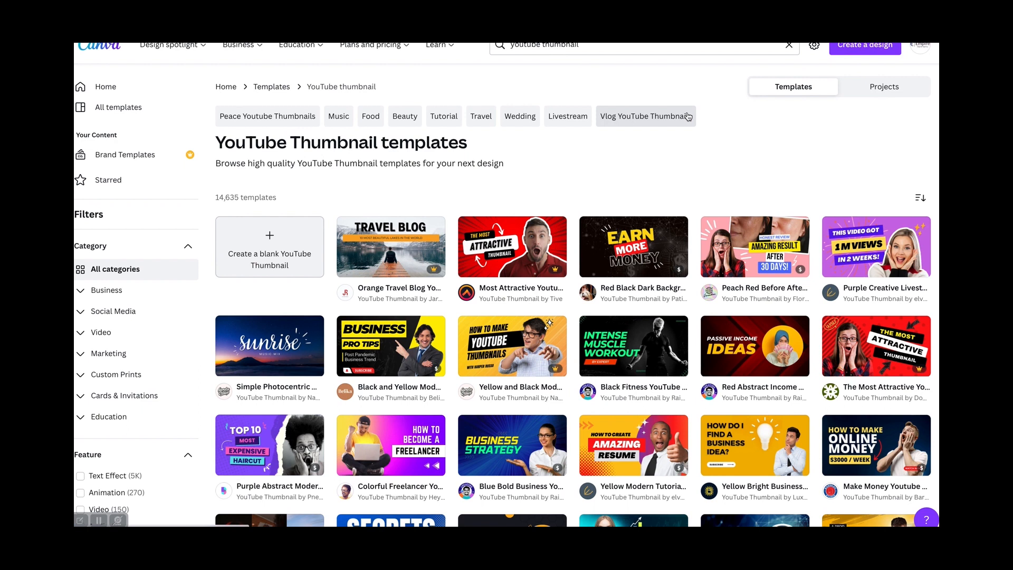
- Browse the YouTube Thumbnail templates and create a blank YouTube thumbnail design
scroll(595, 296, down, 5)
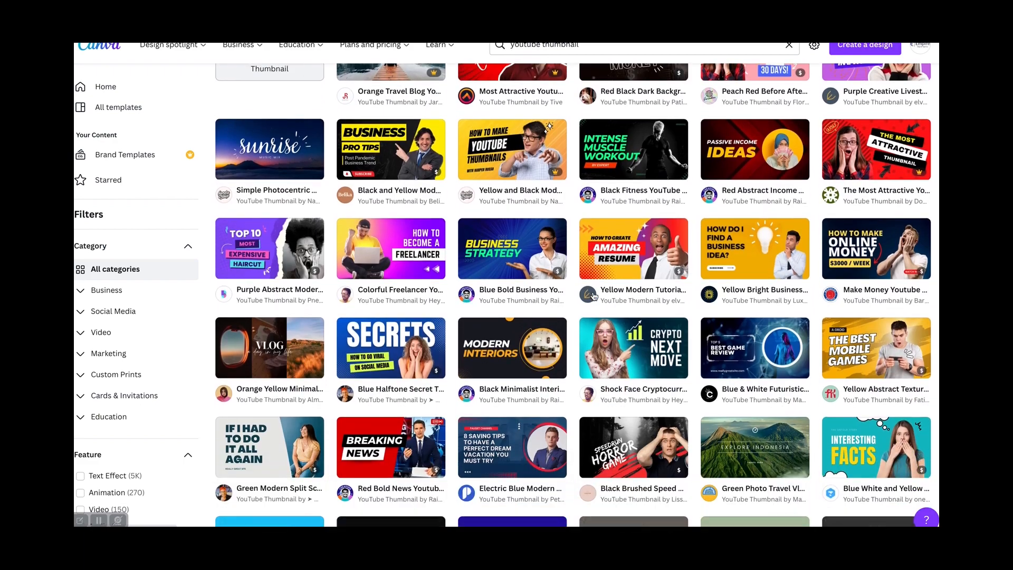
scroll(594, 295, down, 10)
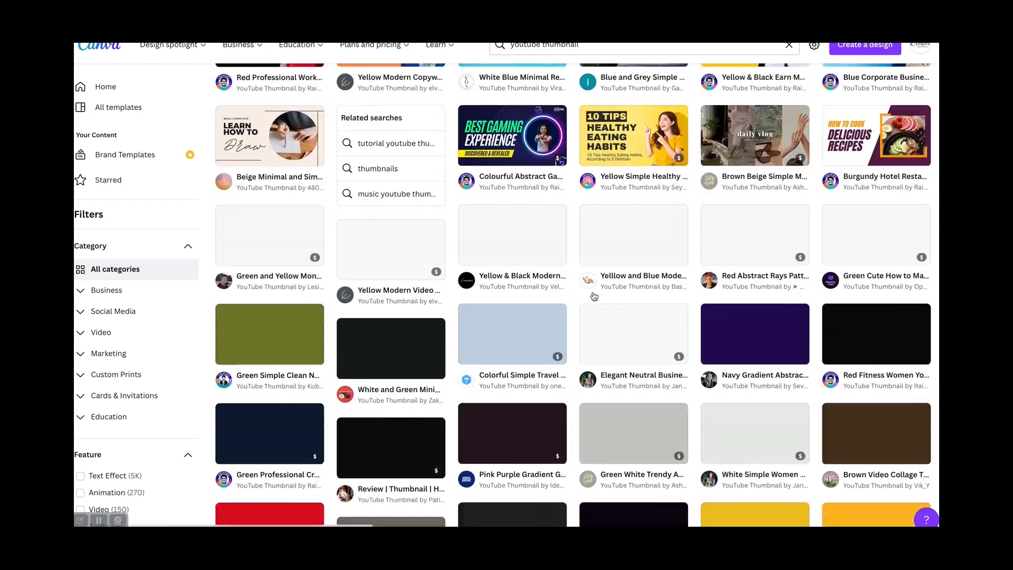
scroll(594, 295, down, 12)
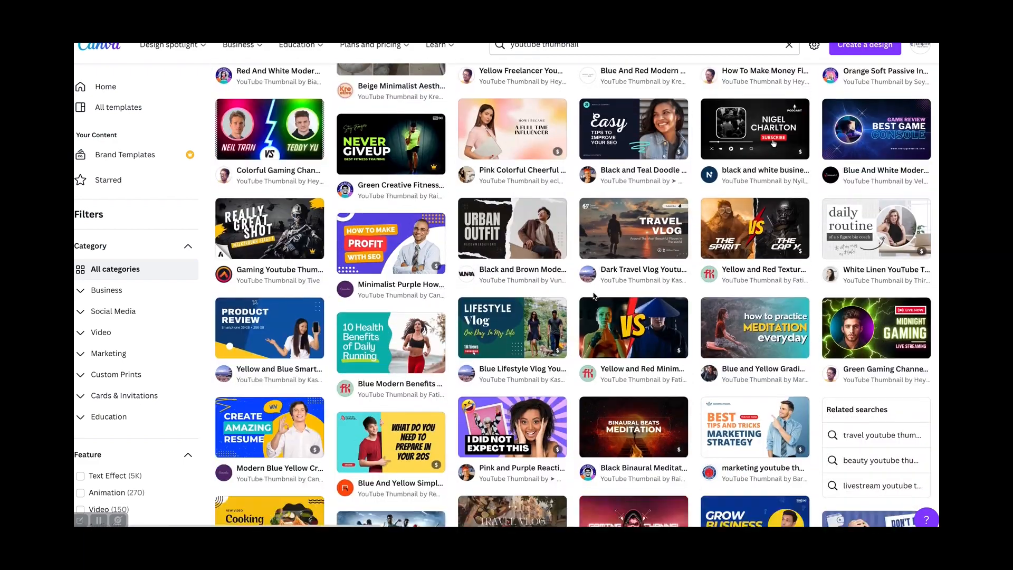
scroll(594, 296, down, 7)
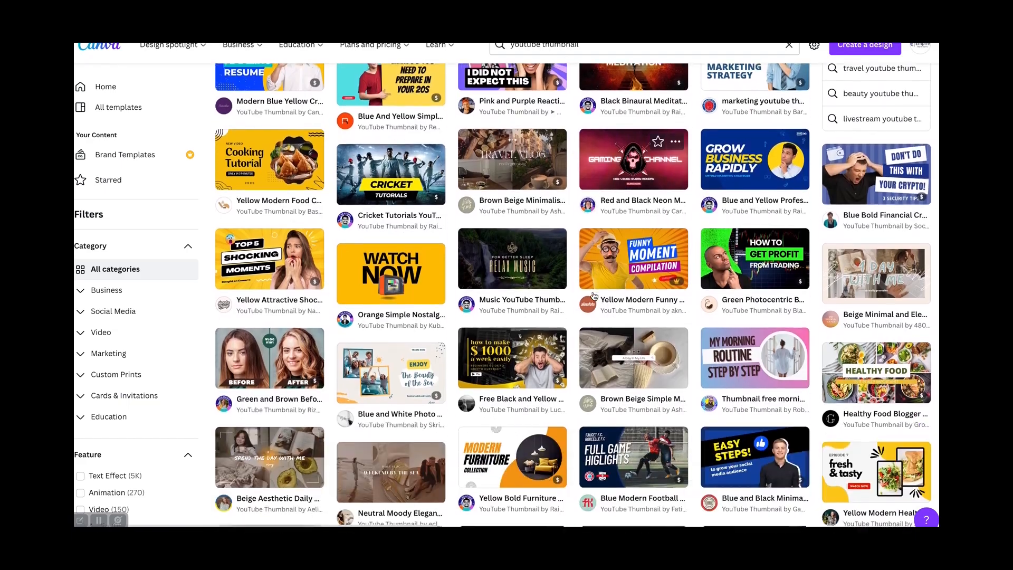
scroll(595, 296, up, 20)
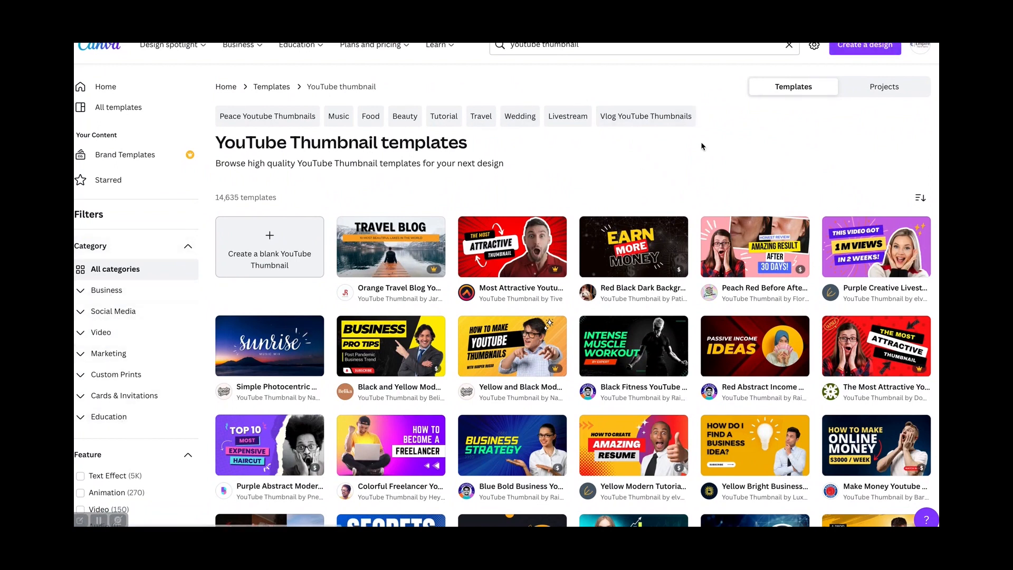
click(275, 240)
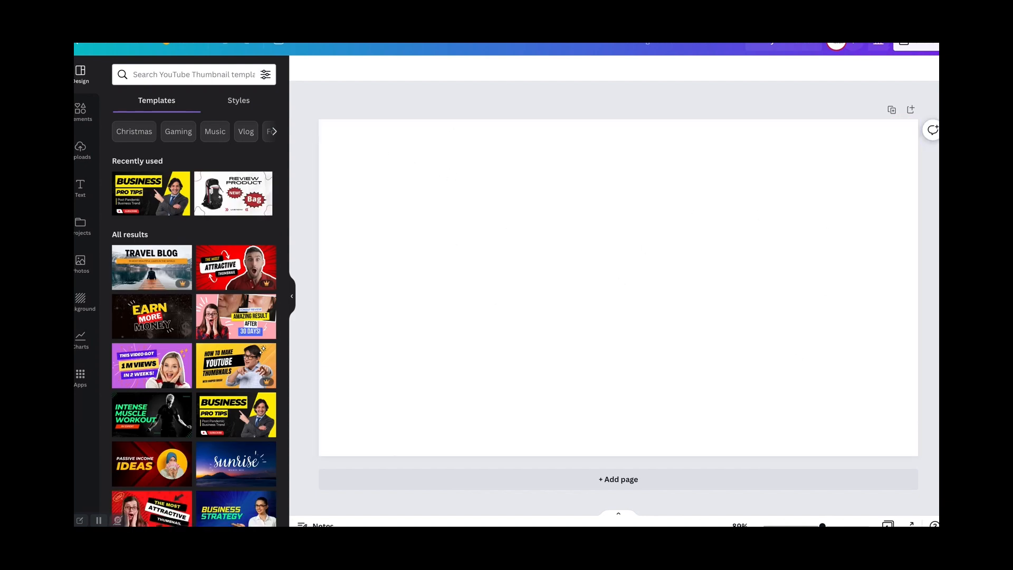
- Add the uploaded photo of the pointing man in a suit and enlarge it to fill the whole thumbnail
click(81, 146)
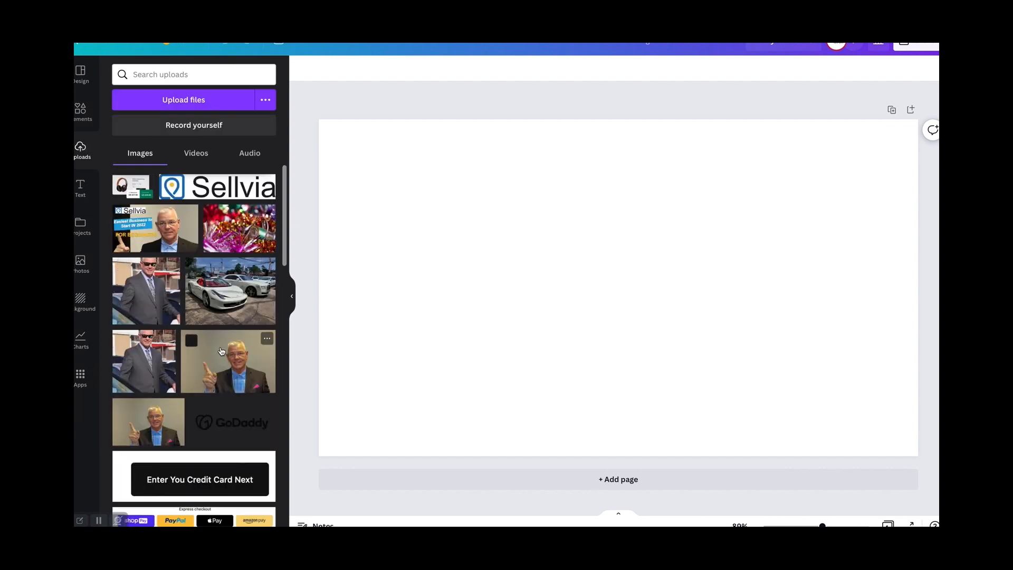
click(223, 352)
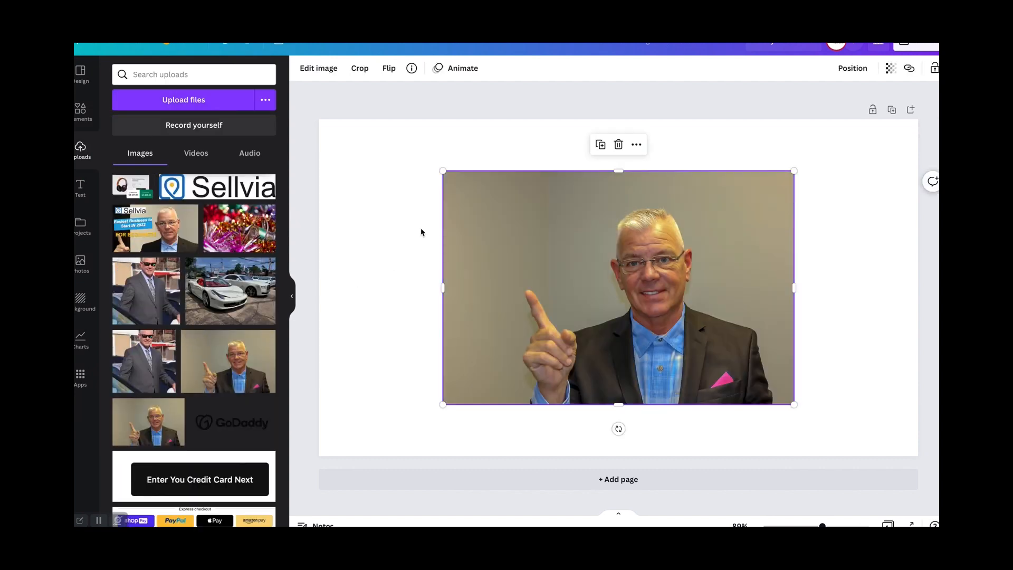
drag(443, 173, 349, 142)
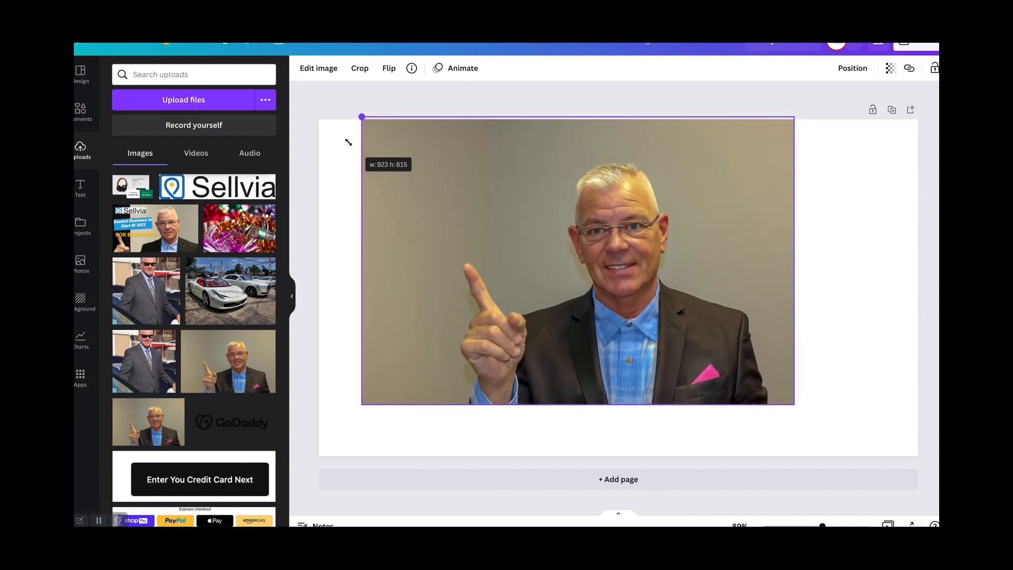
drag(577, 404, 580, 456)
drag(795, 286, 917, 286)
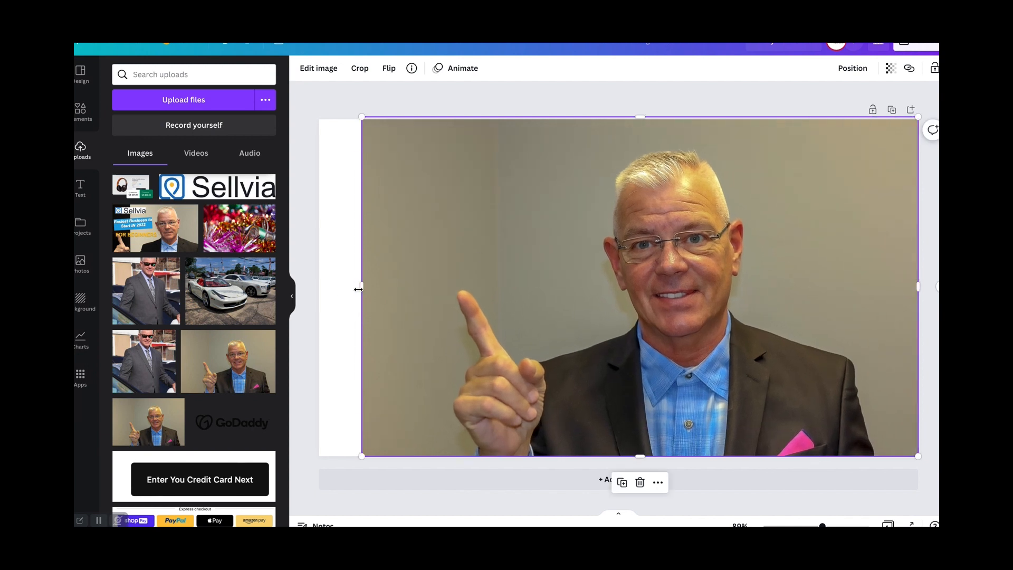
drag(359, 288, 315, 290)
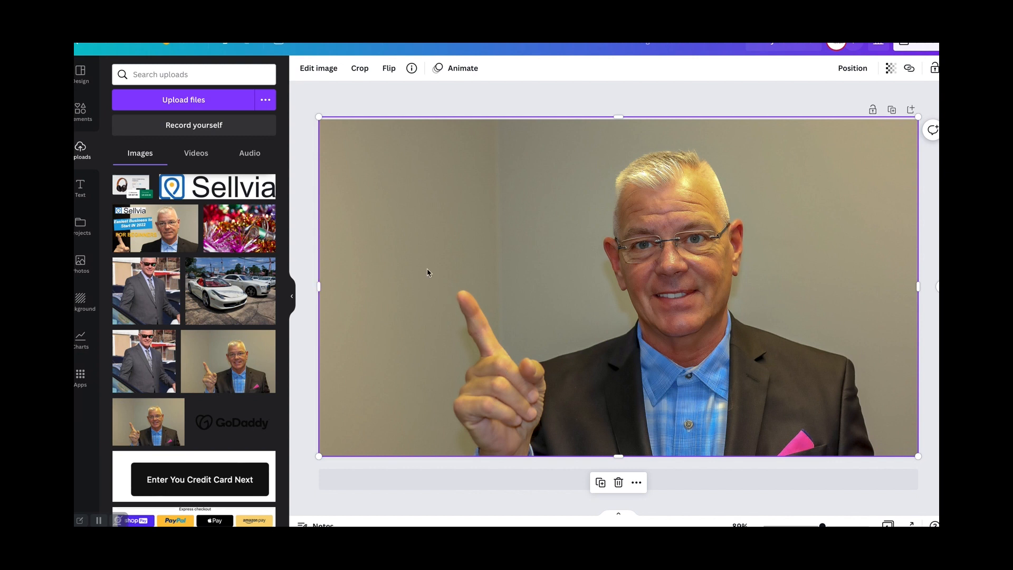
- Add the uploaded Sellvia logo, shrink it to about a third of its width and place it in the thumbnail's upper-left corner
click(222, 187)
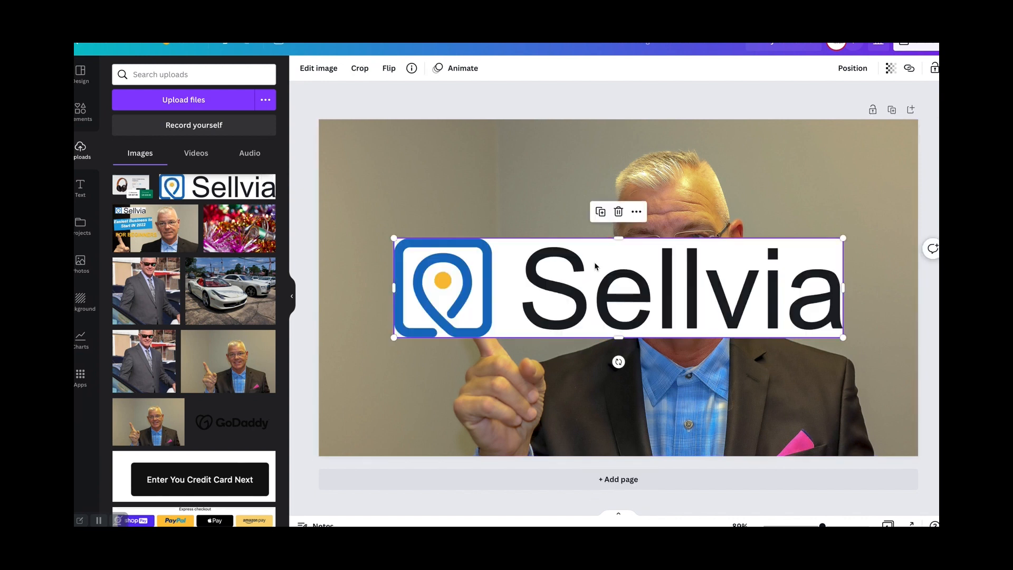
drag(843, 338, 537, 276)
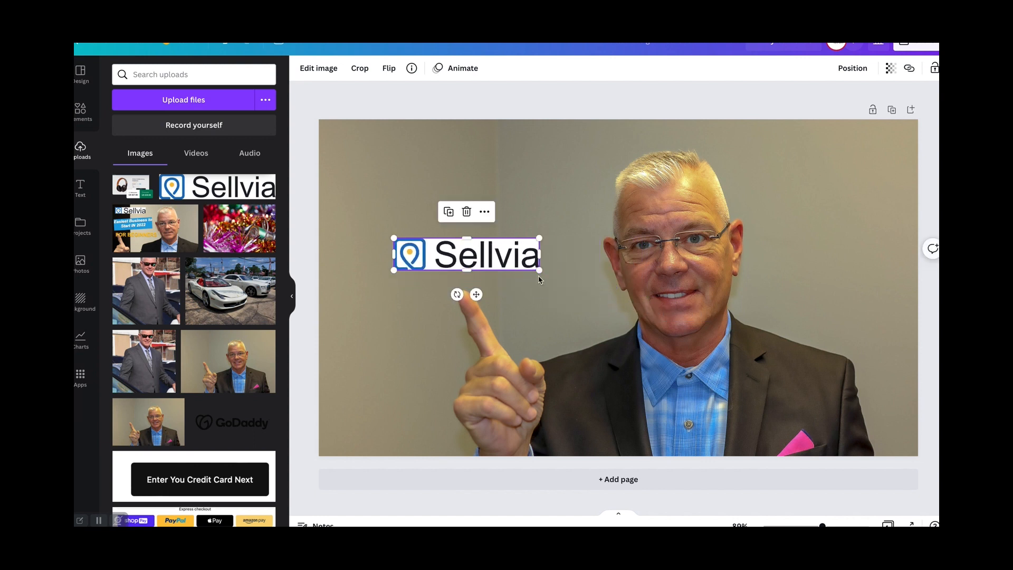
drag(496, 249, 444, 160)
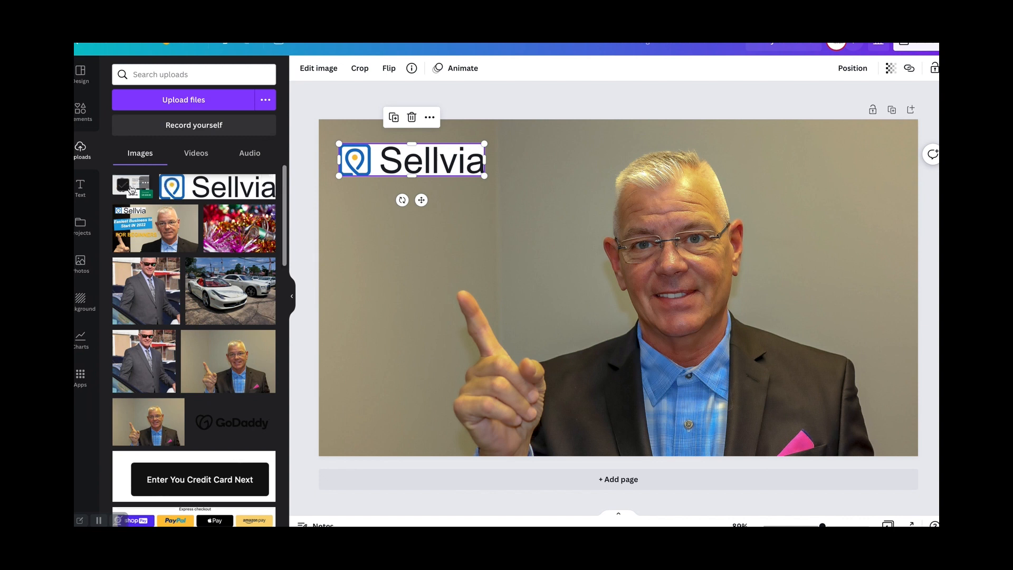
- Add a square shape, reshape it into a narrow bar and place it tilted upward to the right below the Sellvia logo
click(81, 111)
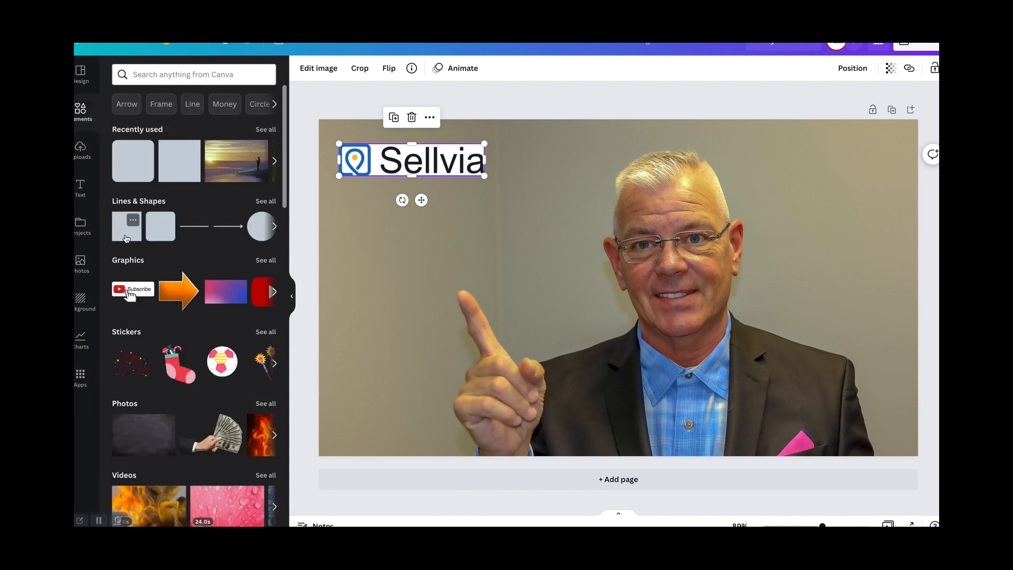
click(128, 233)
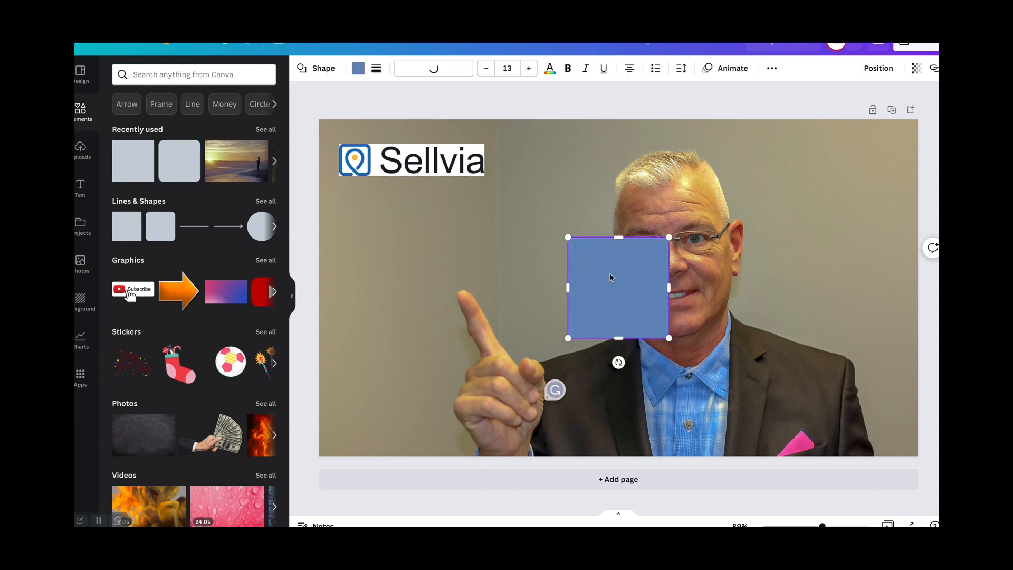
drag(618, 338, 497, 201)
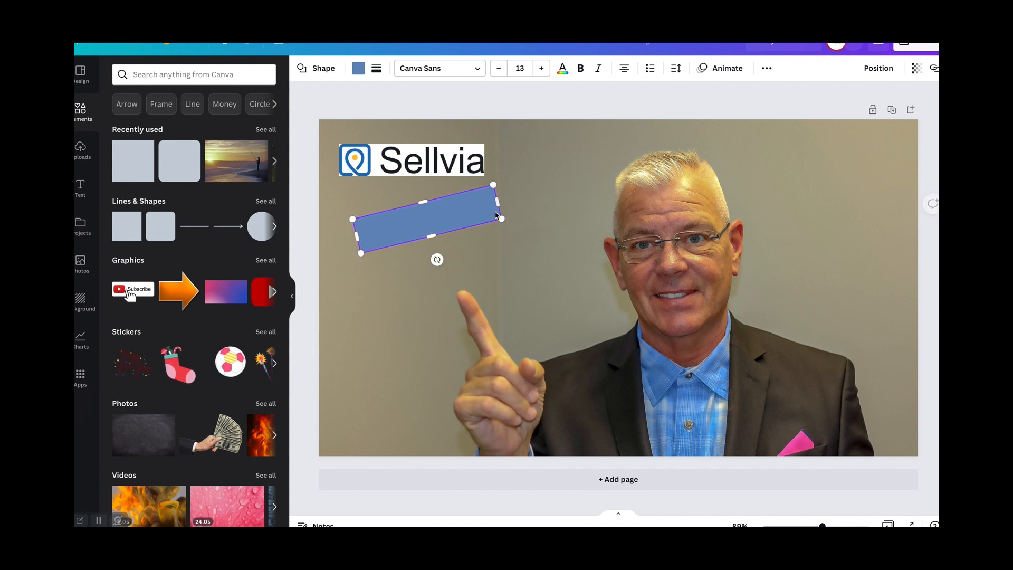
- Add a heading text box to the thumbnail
click(81, 186)
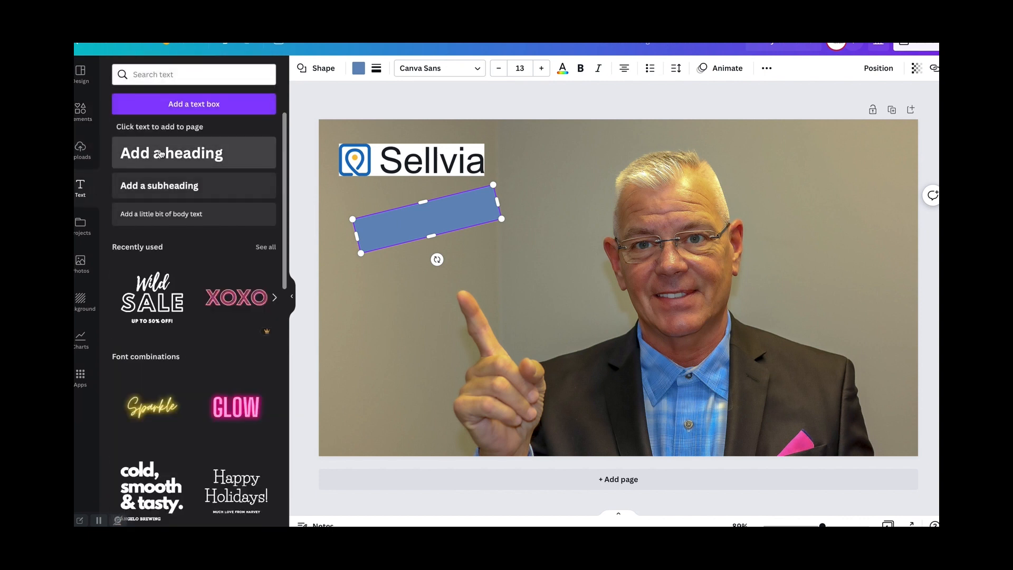
click(160, 153)
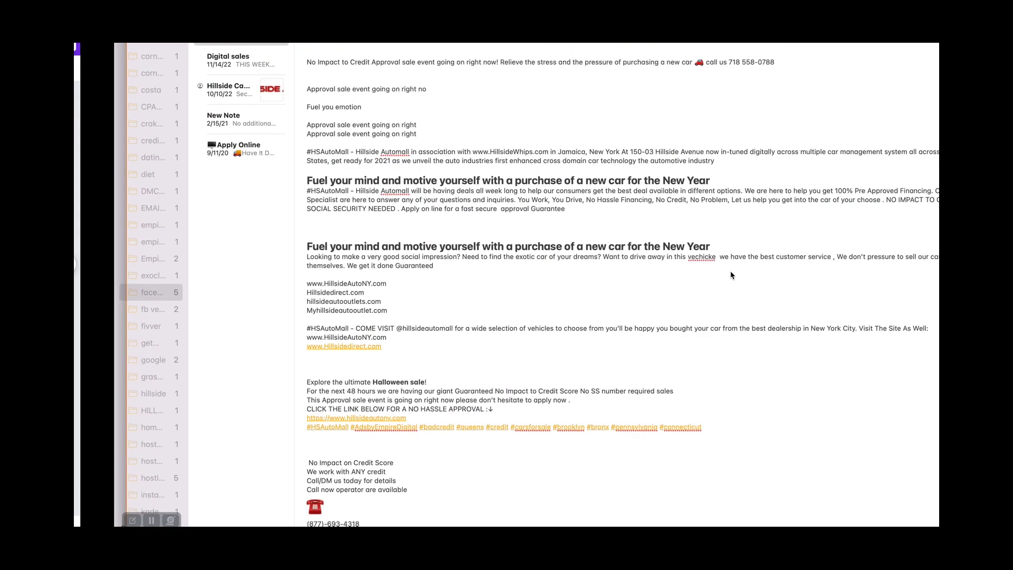
- Switch to the desktop, expand the Images stack and preview the thumbnails SHOPIFY.png and Untitled design-64.png for reference
key(ctrl+Left)
key(ctrl+Left)
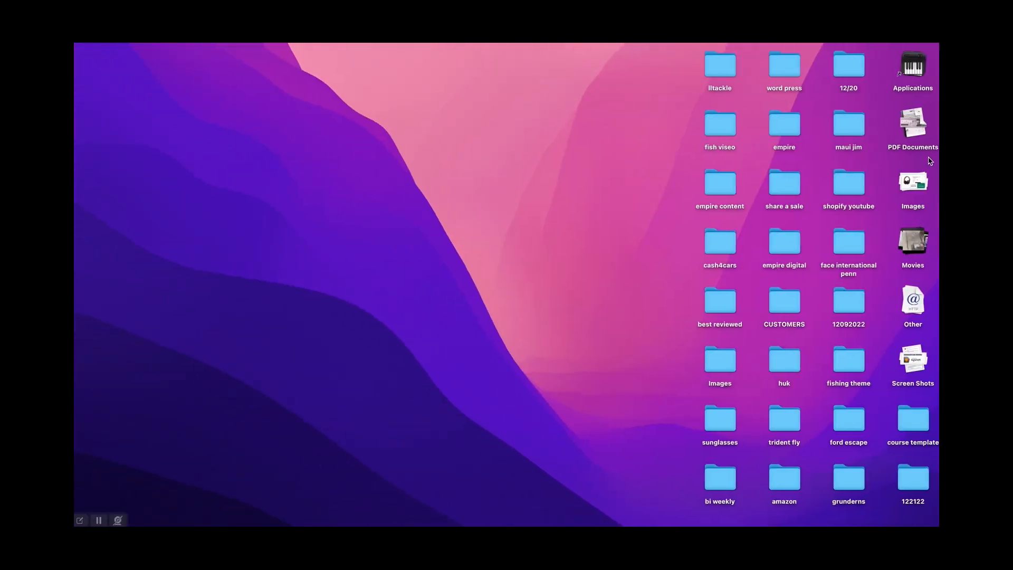
click(918, 191)
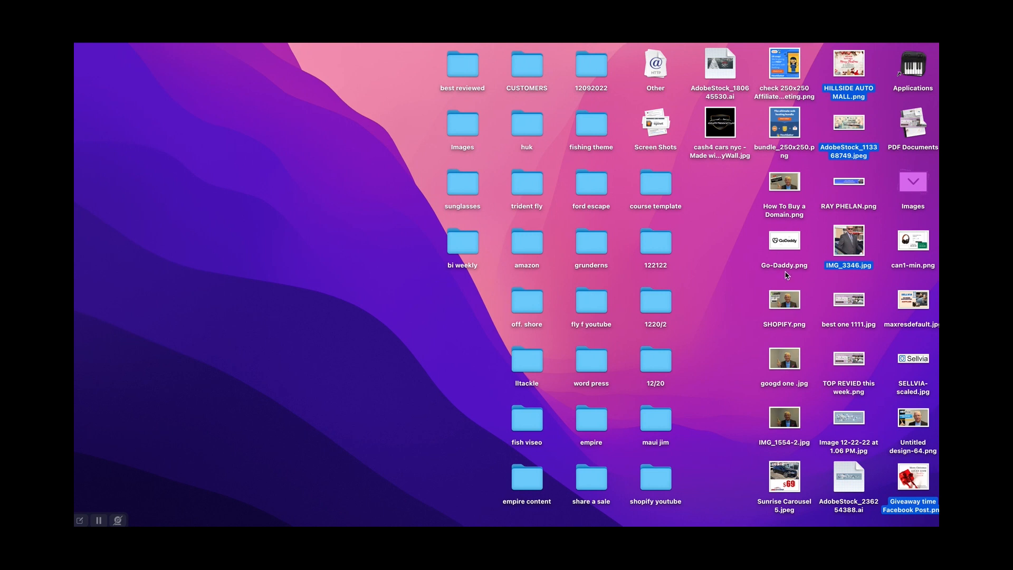
double_click(788, 301)
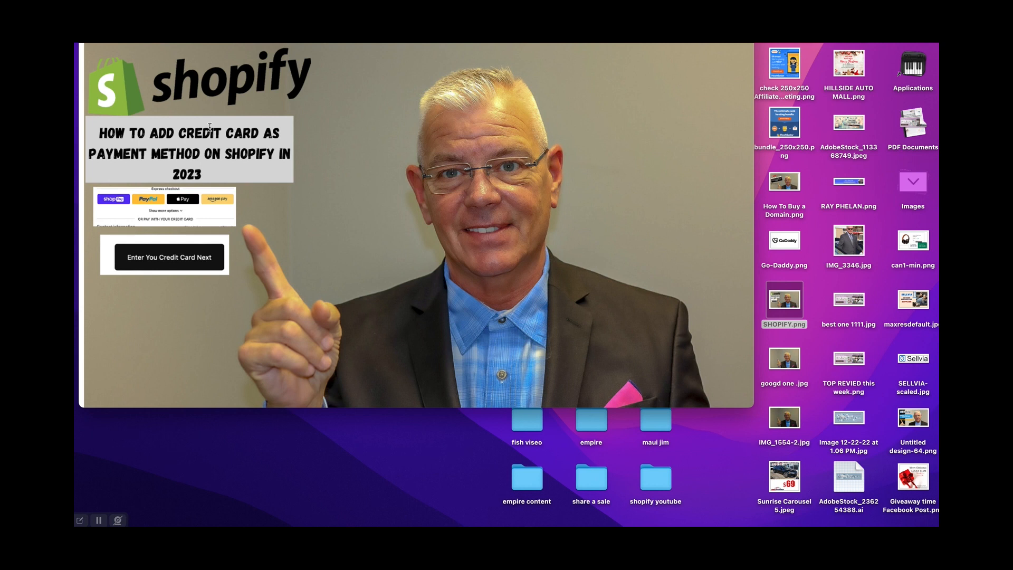
double_click(914, 422)
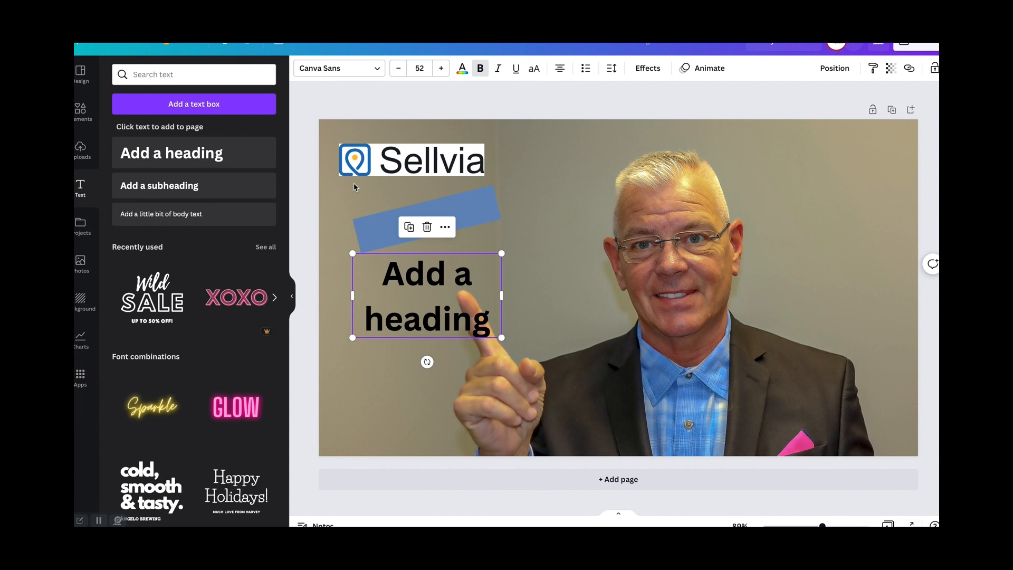
- Replace the heading's placeholder text with "Easiest business"
double_click(429, 280)
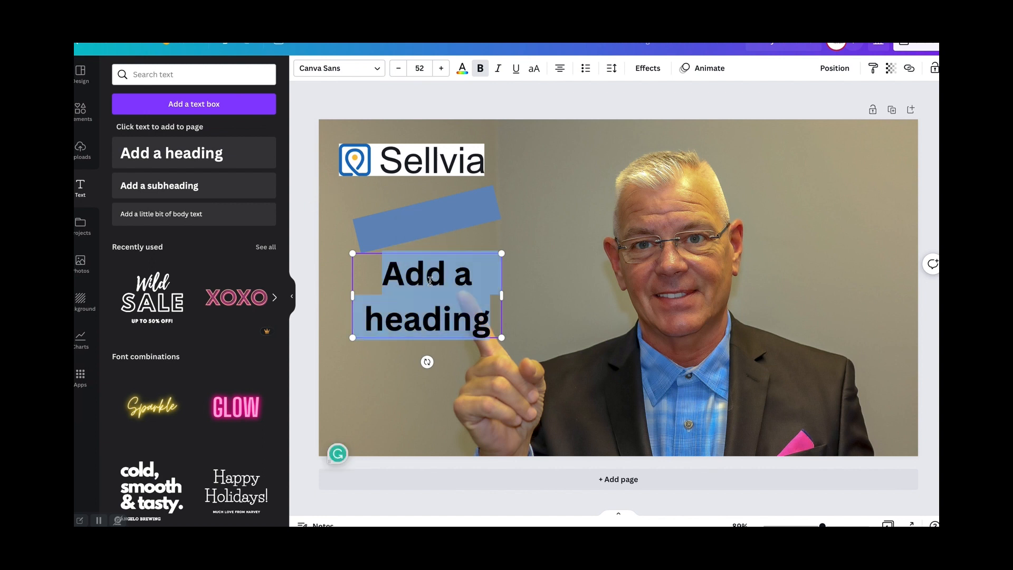
text(EAS)
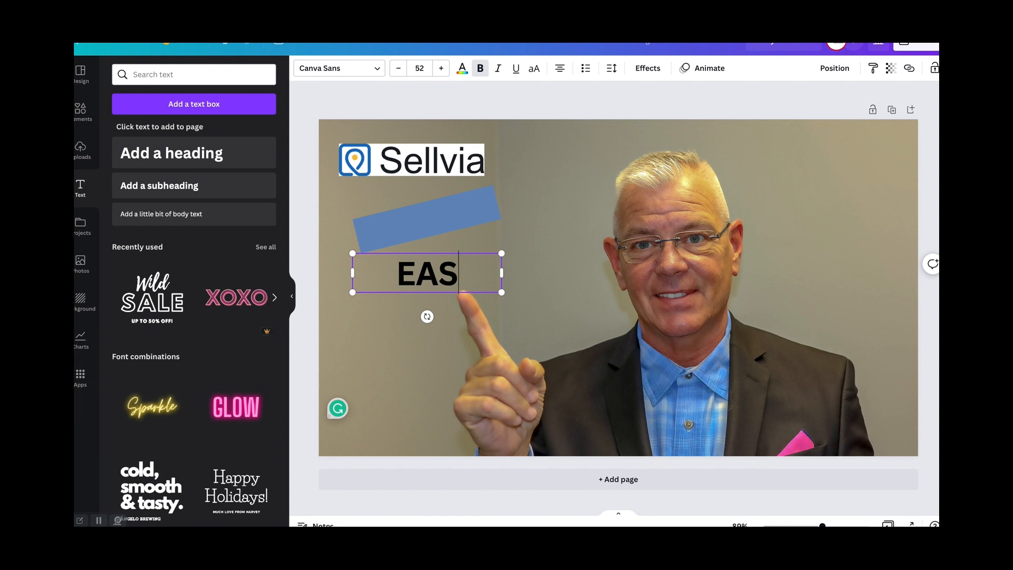
text(iestb U)
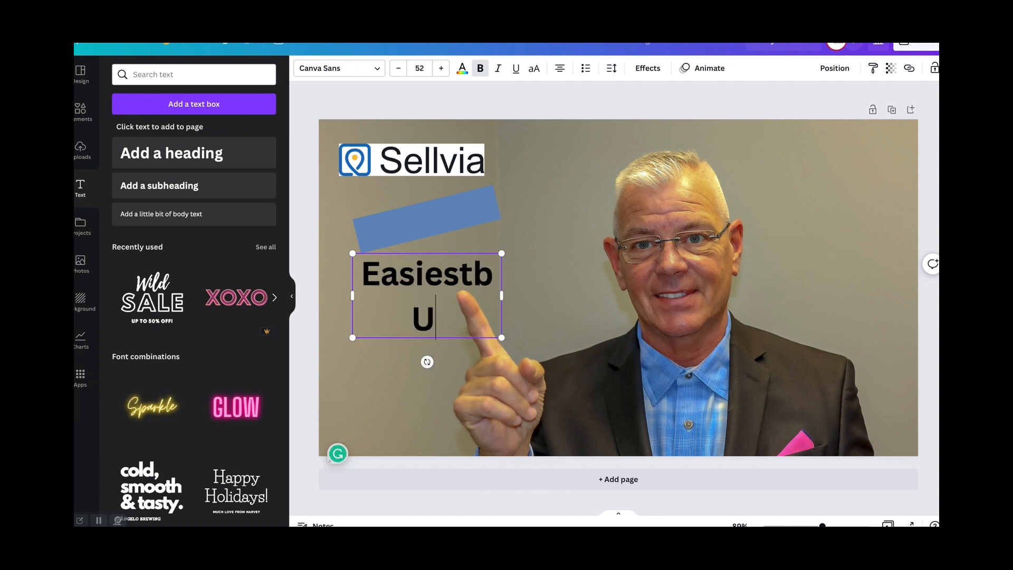
key(BackSpace)
key(BackSpace)
key(BackSpace)
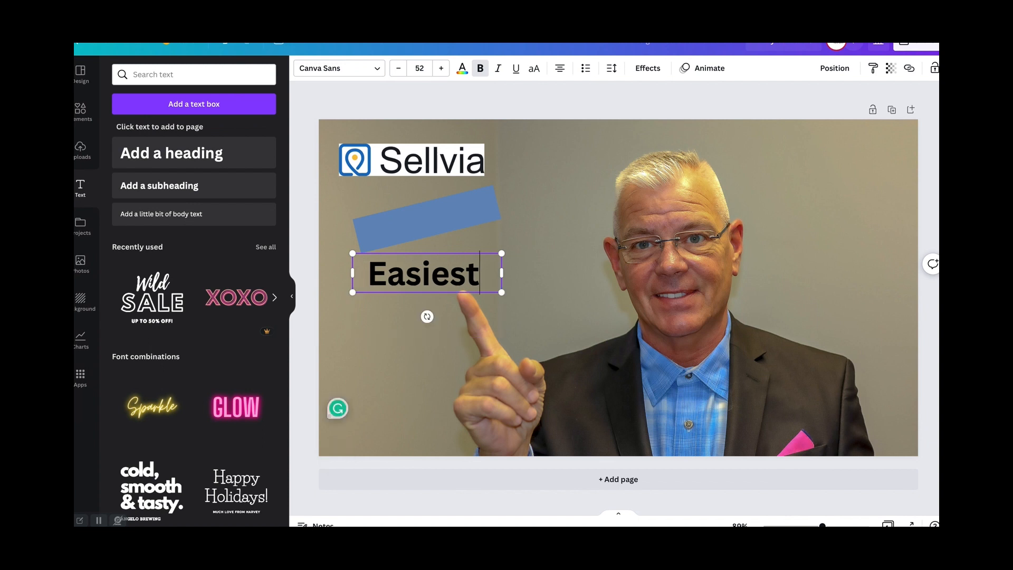
text(bl)
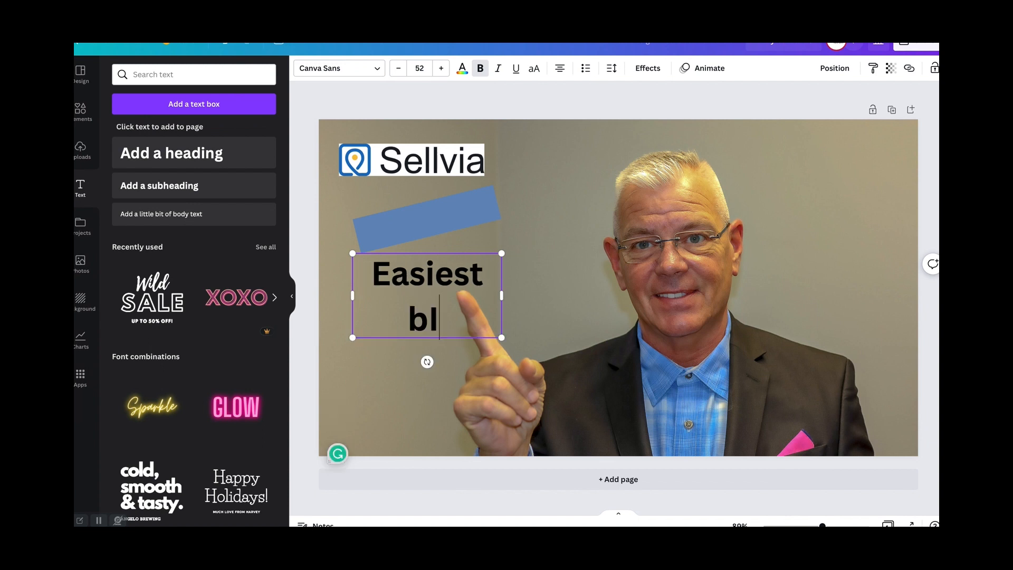
key(BackSpace)
text(UI)
key(BackSpace)
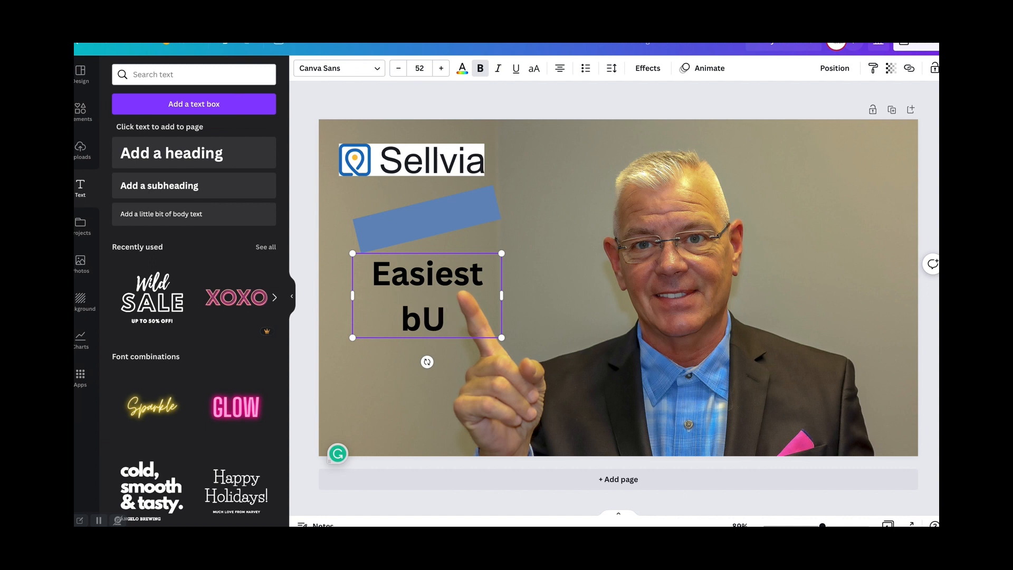
key(BackSpace)
text(usiness TO)
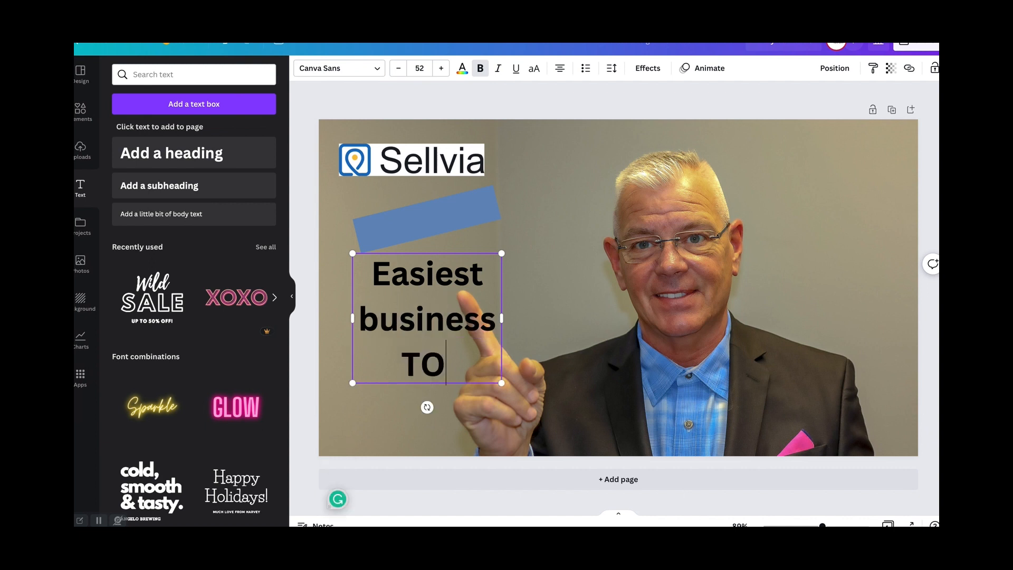
key(BackSpace)
key(BackSpace)
key(BackSpace)
- Capitalize the first letter of "Business" in the heading
click(377, 317)
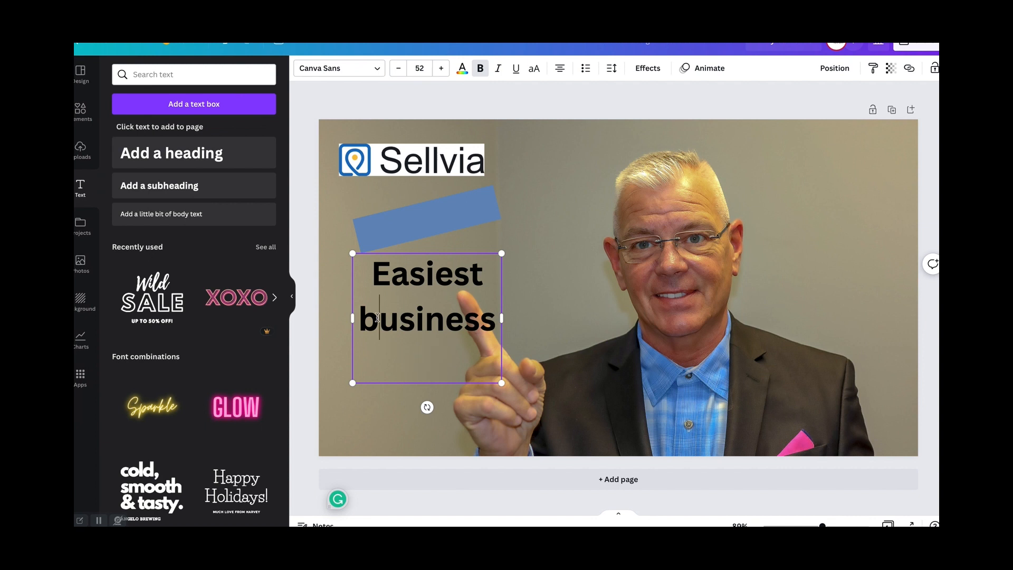
key(BackSpace)
text(b)
key(BackSpace)
text(B)
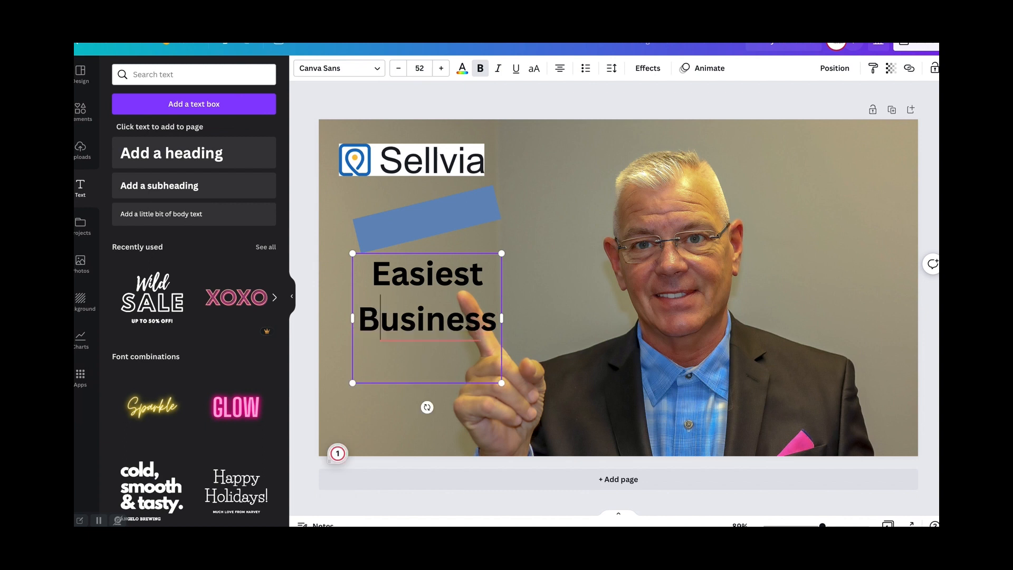
- Extend the heading after "Easiest Business" with the text "to Start in 2023" on a new line
click(497, 322)
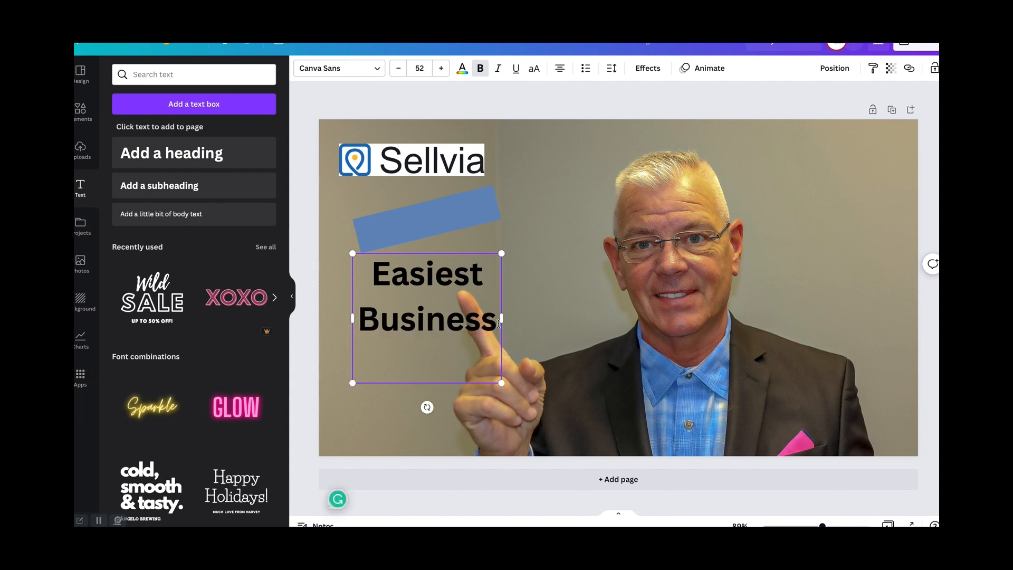
key(Return)
text(TP)
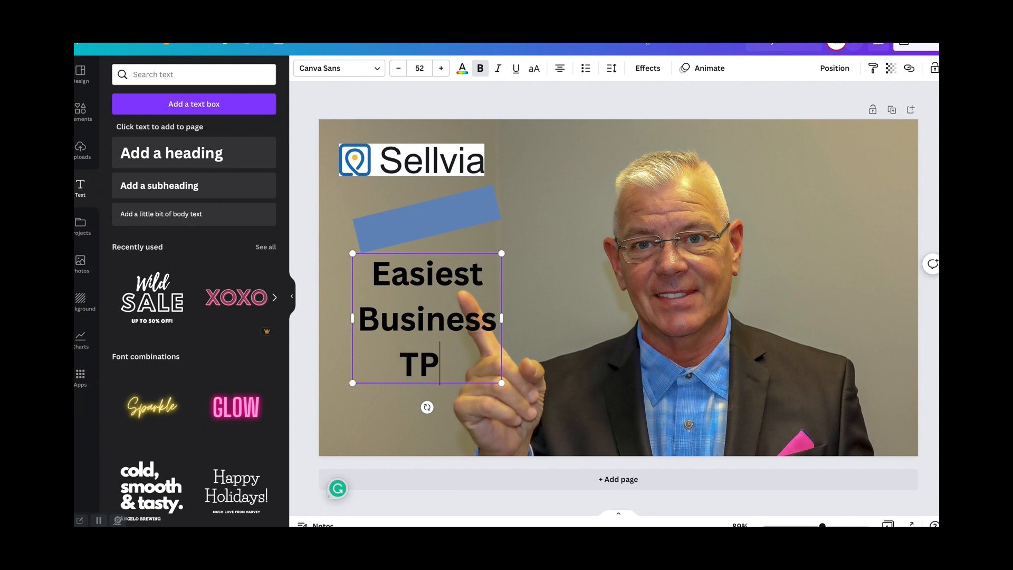
key(BackSpace)
key(BackSpace)
text(tp)
key(BackSpace)
text(o )
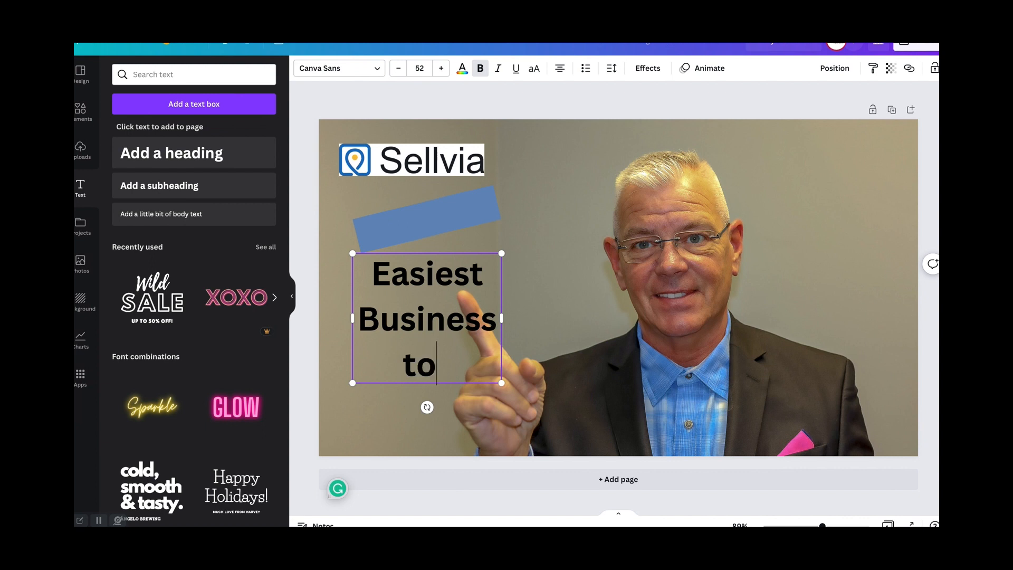
text(Star)
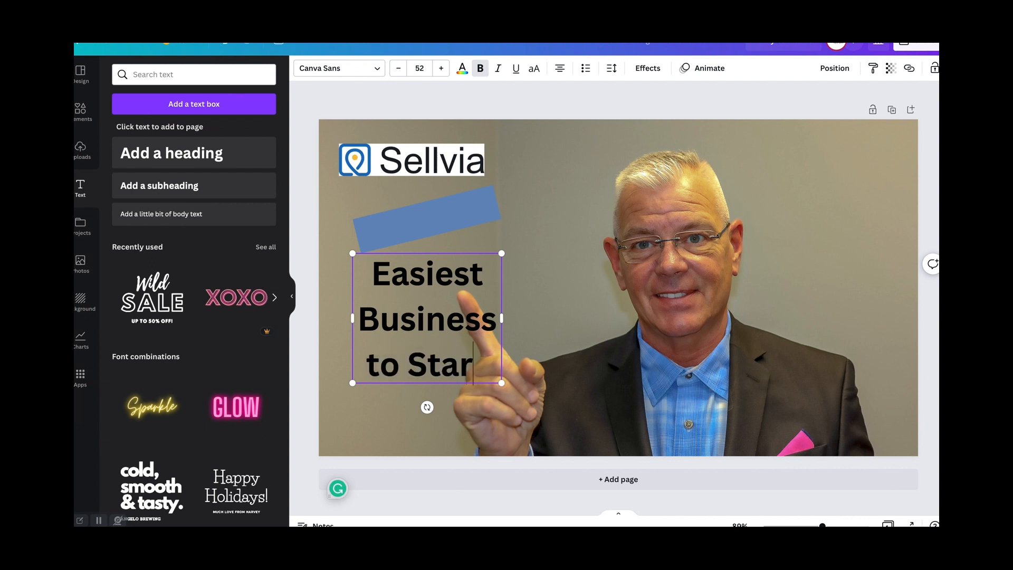
text(t i)
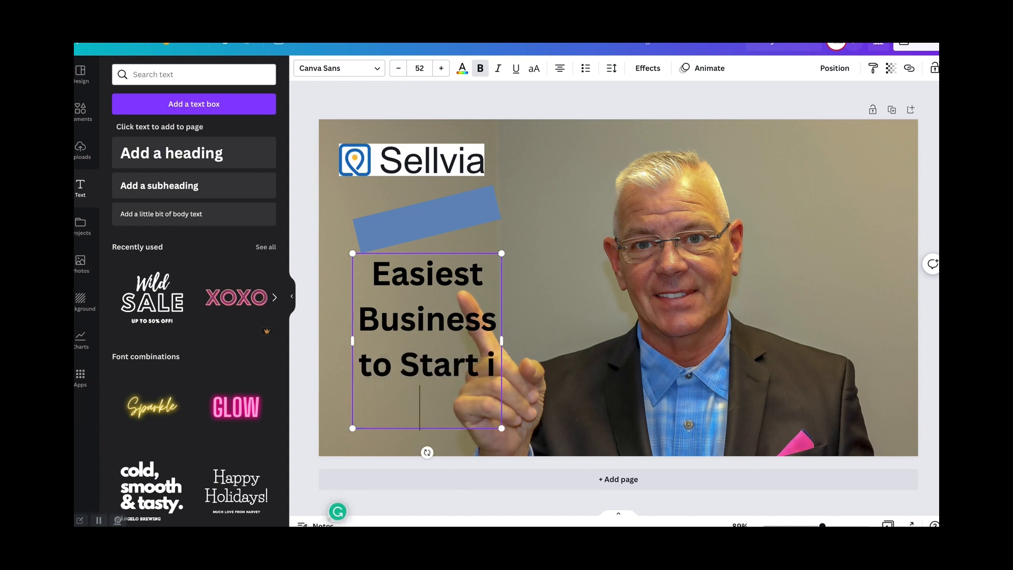
text(n 2023)
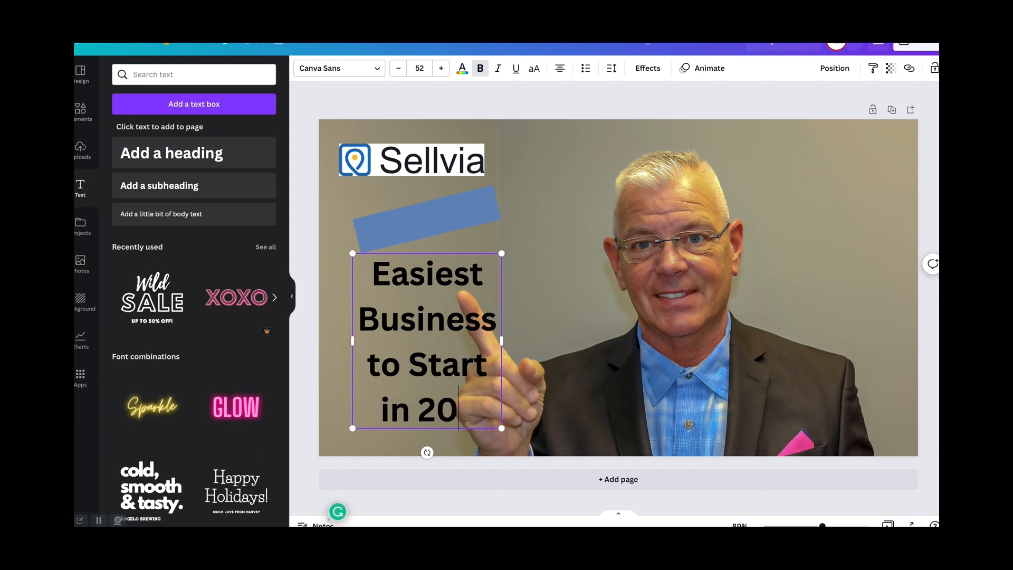
- Reduce the font size of the heading's second part, "to Start in 2023"
click(398, 69)
click(399, 69)
click(398, 69)
click(399, 69)
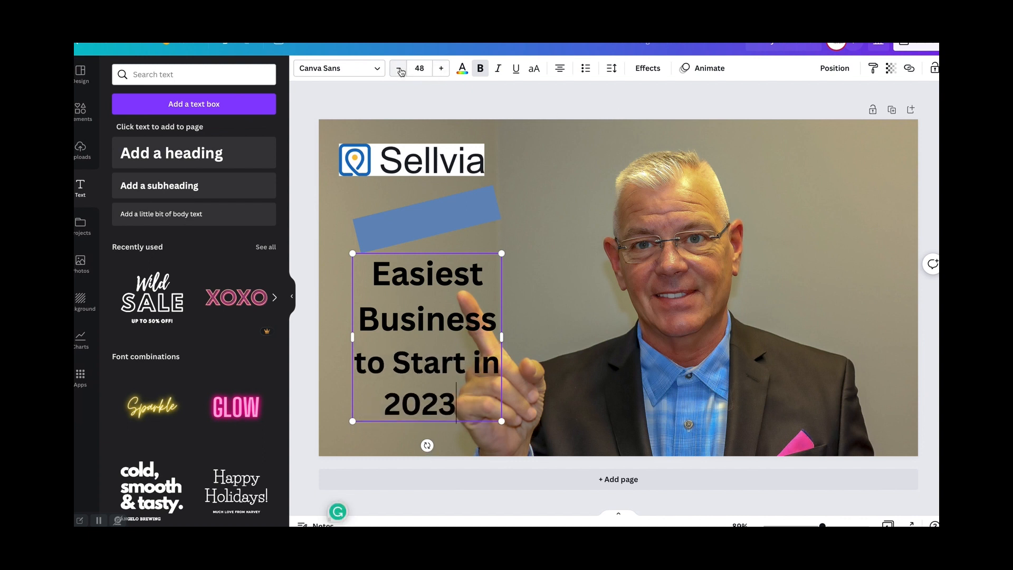
double_click(399, 69)
double_click(399, 69)
double_click(399, 69)
click(400, 69)
double_click(399, 69)
click(399, 69)
- Shrink the whole heading so "Easiest Business" is font size 29 and "to Start in 2023" is font size 15
click(479, 289)
drag(453, 393, 366, 276)
double_click(398, 69)
double_click(399, 69)
click(398, 69)
double_click(399, 69)
double_click(398, 69)
double_click(398, 69)
double_click(398, 69)
double_click(398, 69)
double_click(398, 70)
double_click(398, 69)
double_click(398, 69)
double_click(399, 69)
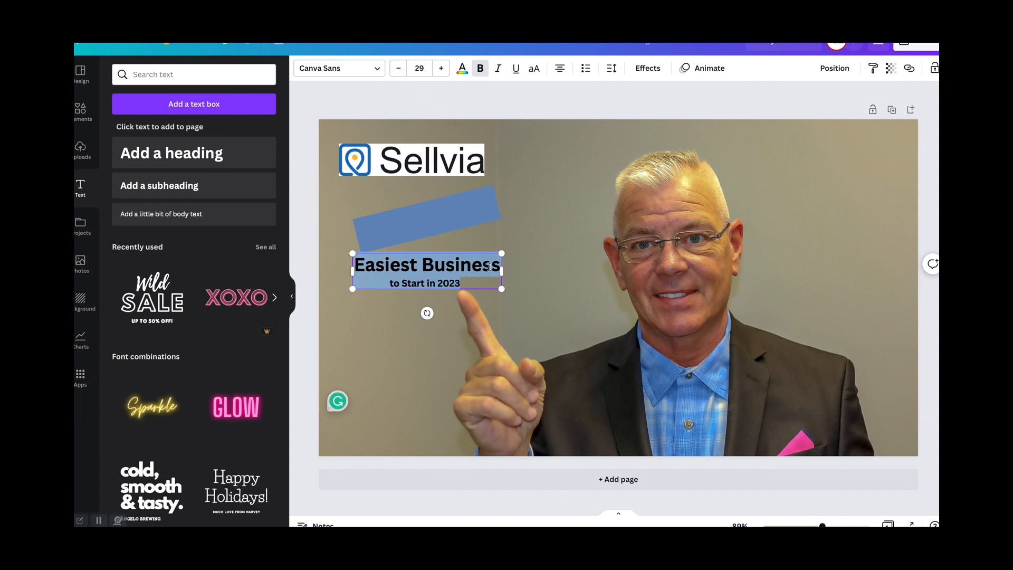
- Set the font size of the "Easiest Business" line to 21
drag(495, 264, 381, 259)
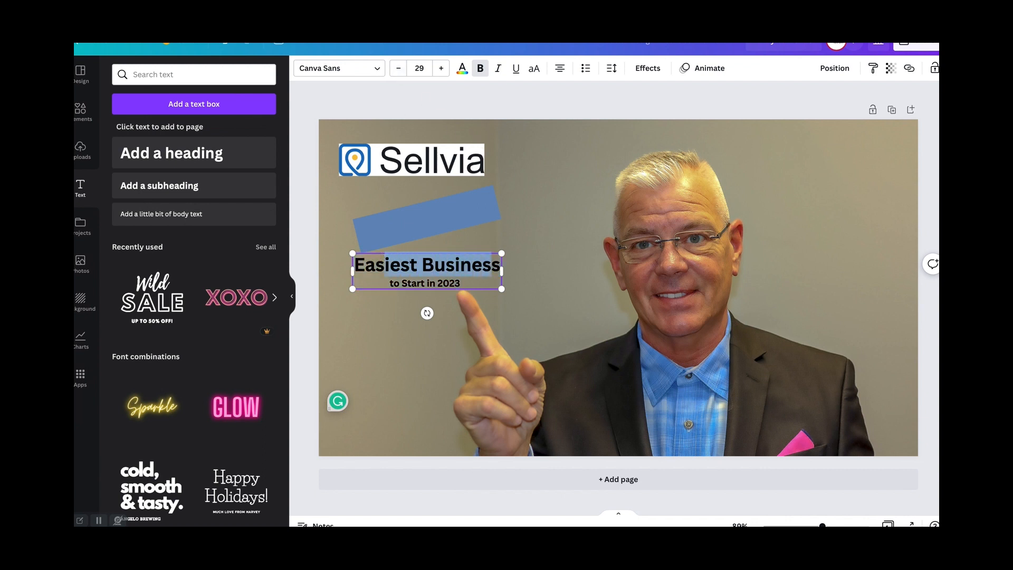
double_click(399, 69)
double_click(399, 70)
click(400, 69)
double_click(399, 69)
click(400, 69)
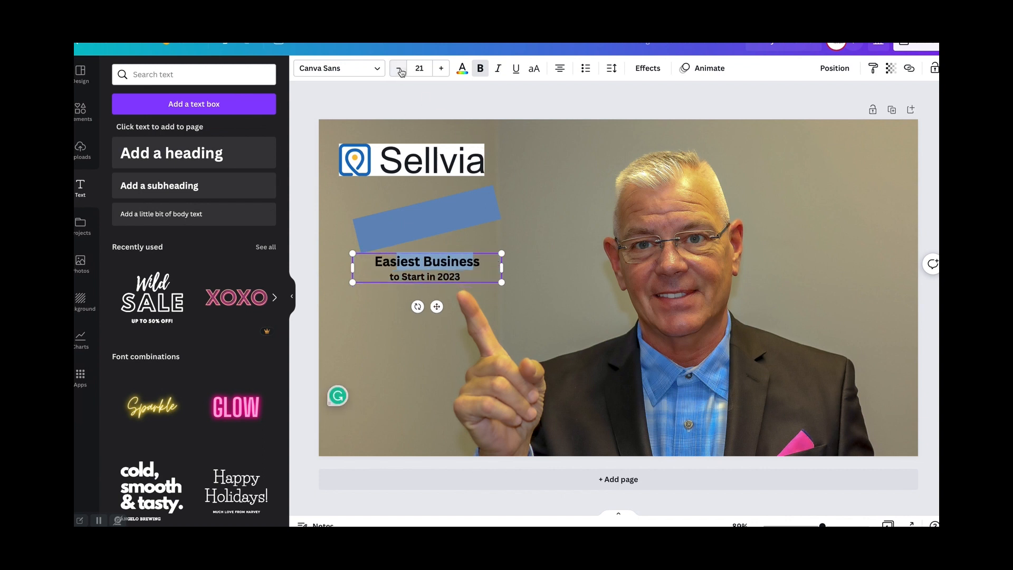
- Rotate the heading to match the tilt of the blue bar and place it over the bar
mouse_move(417, 306)
mouse_down()
mouse_move(440, 309)
mouse_move(420, 317)
mouse_move(431, 317)
mouse_up()
drag(413, 271, 414, 208)
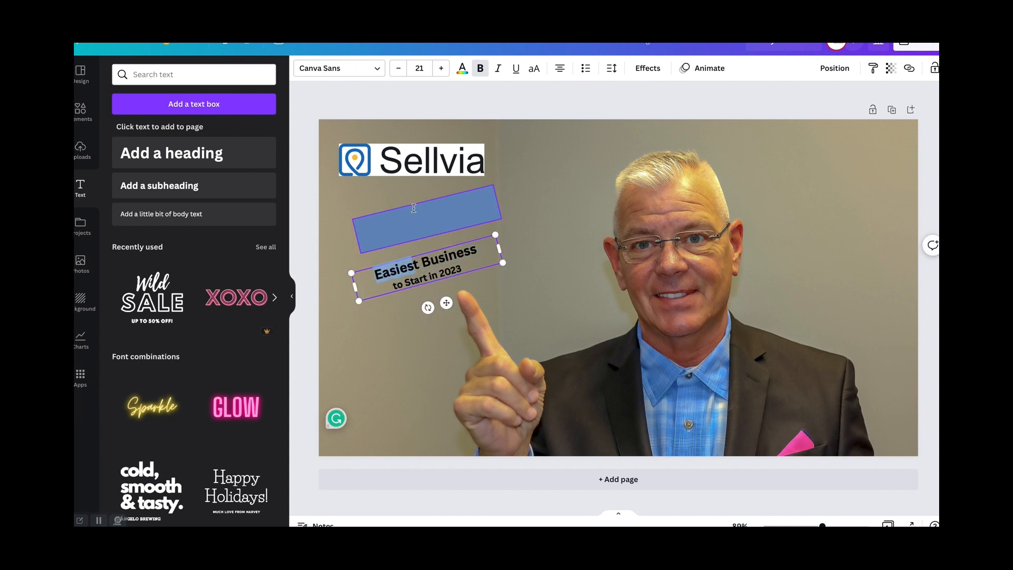
click(570, 200)
drag(415, 277, 421, 225)
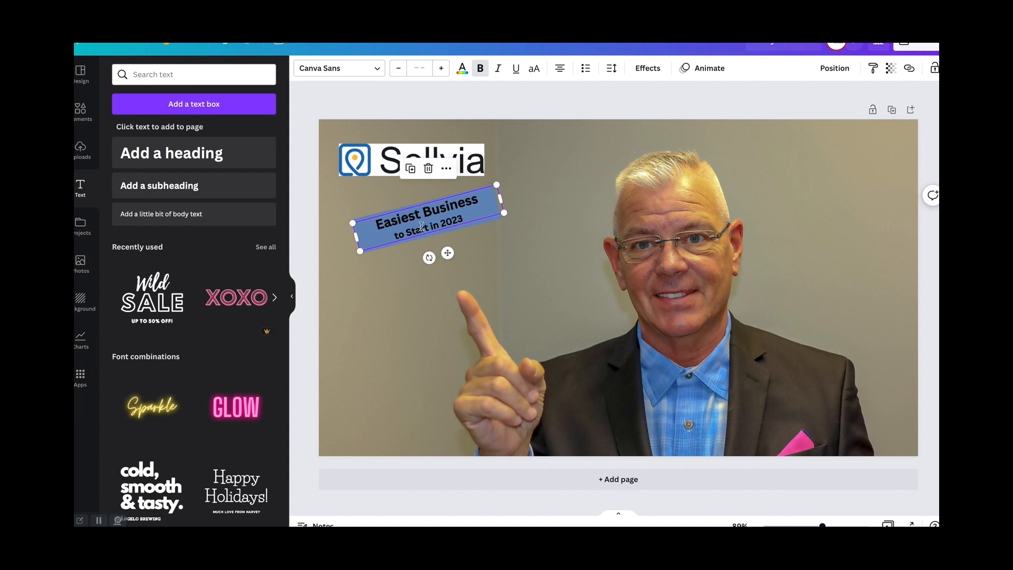
- Move the heading below the blue bar and set the font size of "to Start in 2023" to 21
drag(465, 216, 404, 284)
click(461, 267)
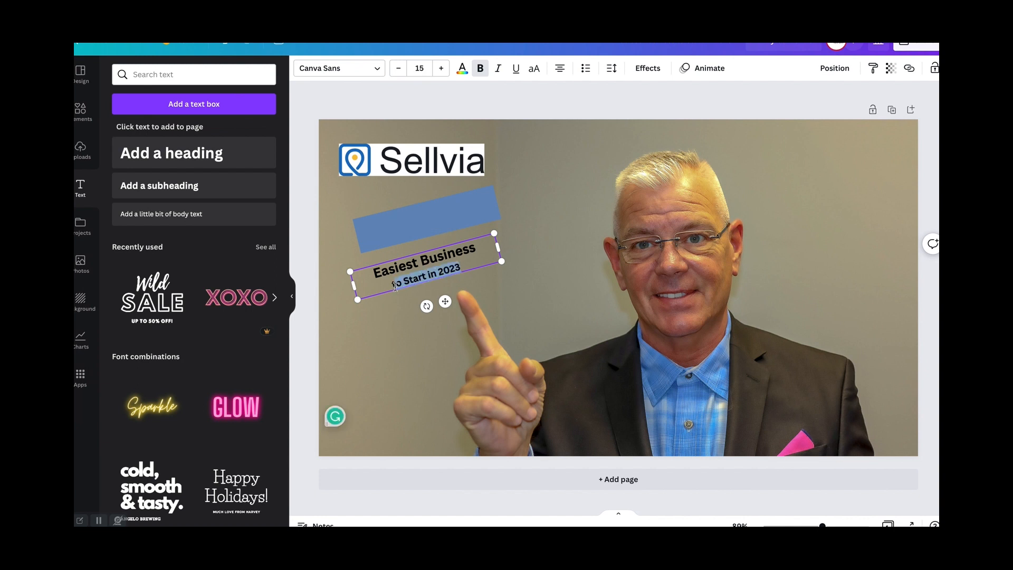
click(441, 68)
click(440, 68)
click(440, 68)
click(440, 68)
click(441, 68)
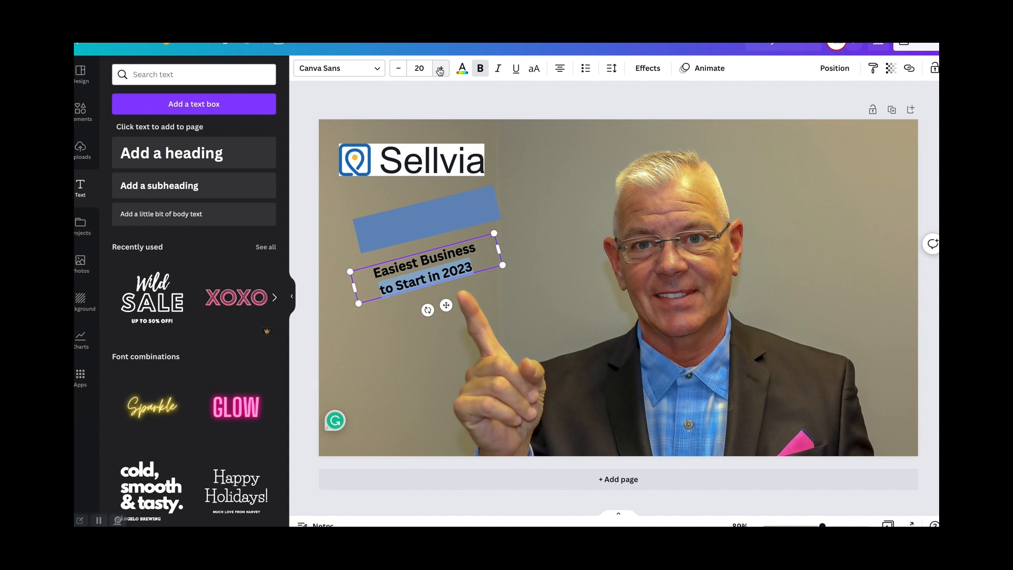
- Move the two-line heading back up onto the blue bar
click(534, 164)
drag(441, 274, 441, 229)
click(565, 146)
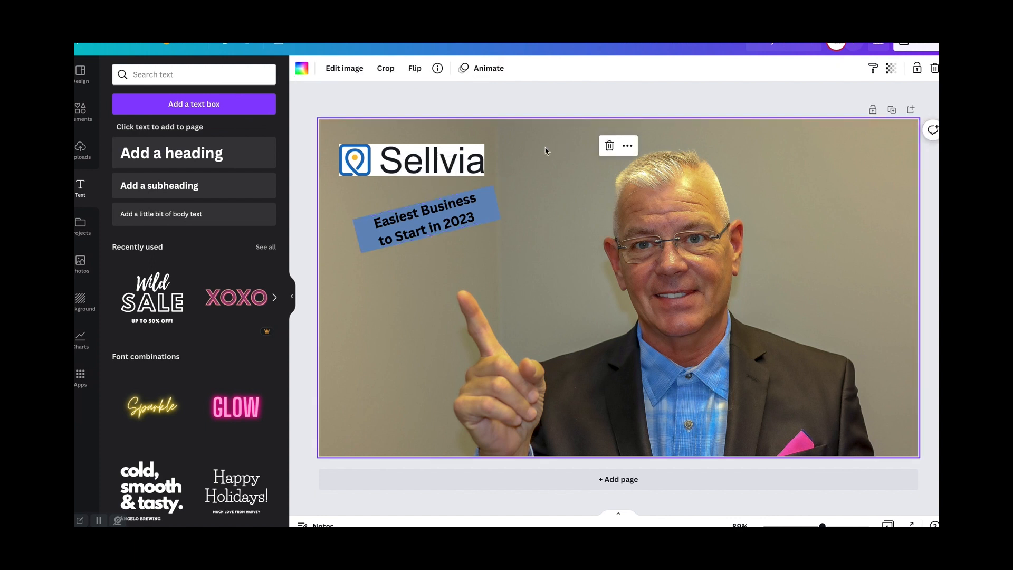
- Apply the Shadow effect to the heading and change its text color to white
click(454, 211)
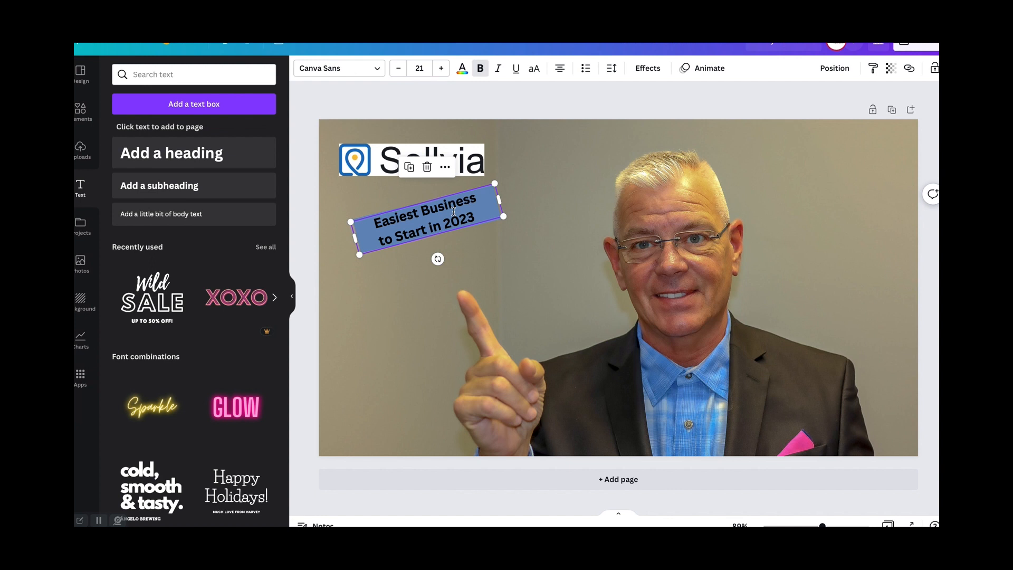
click(647, 68)
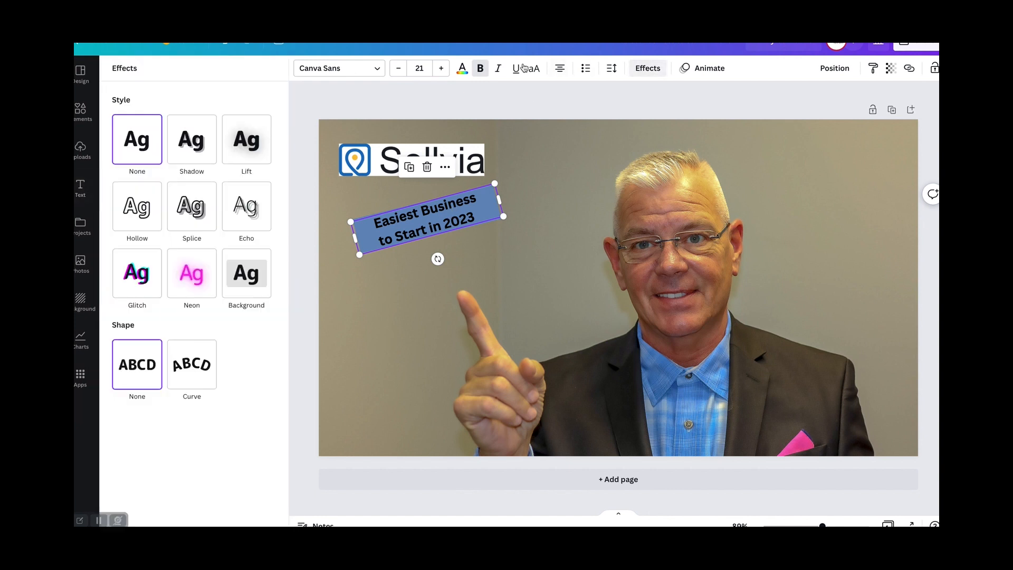
click(196, 139)
click(414, 225)
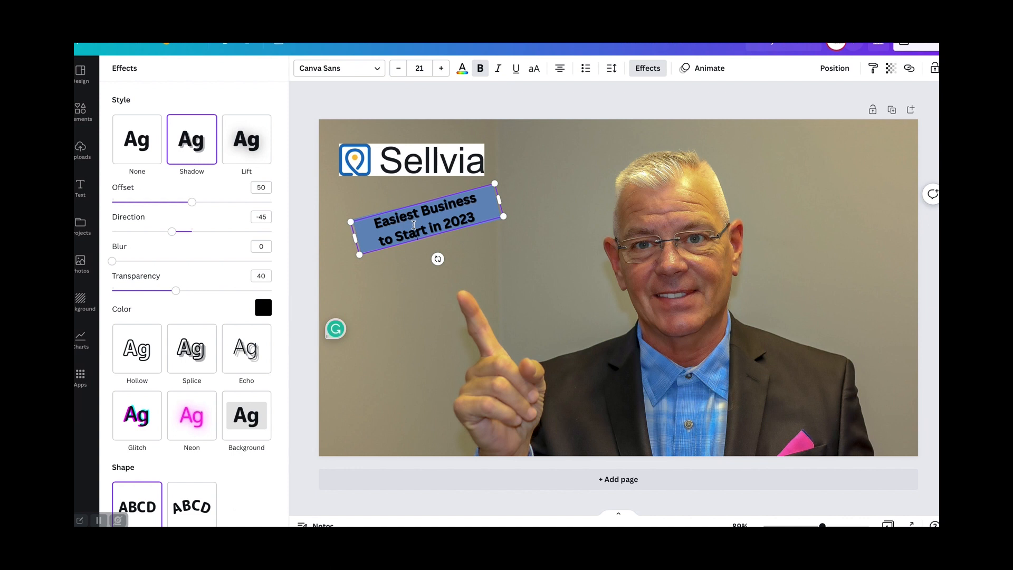
click(463, 69)
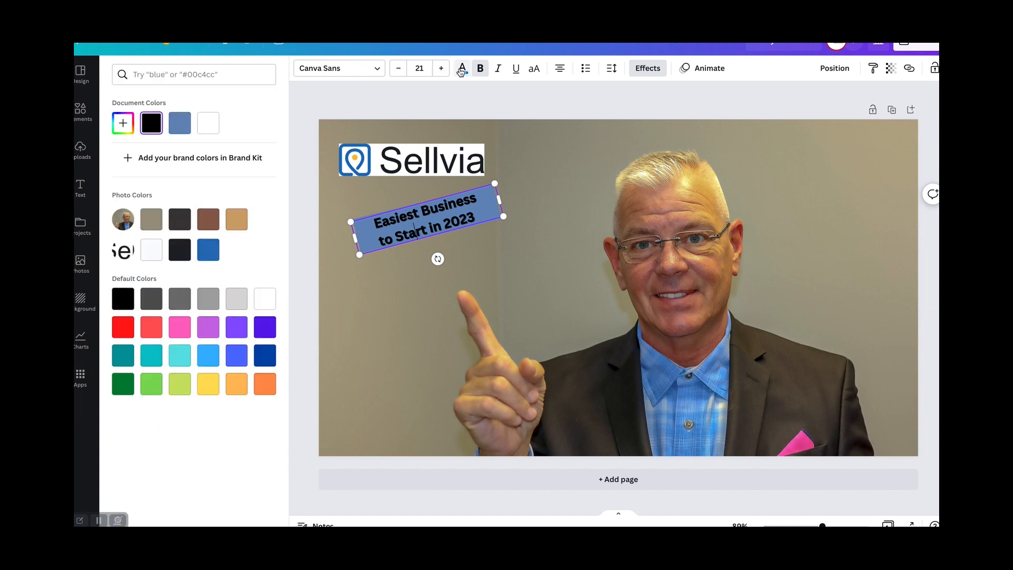
click(207, 122)
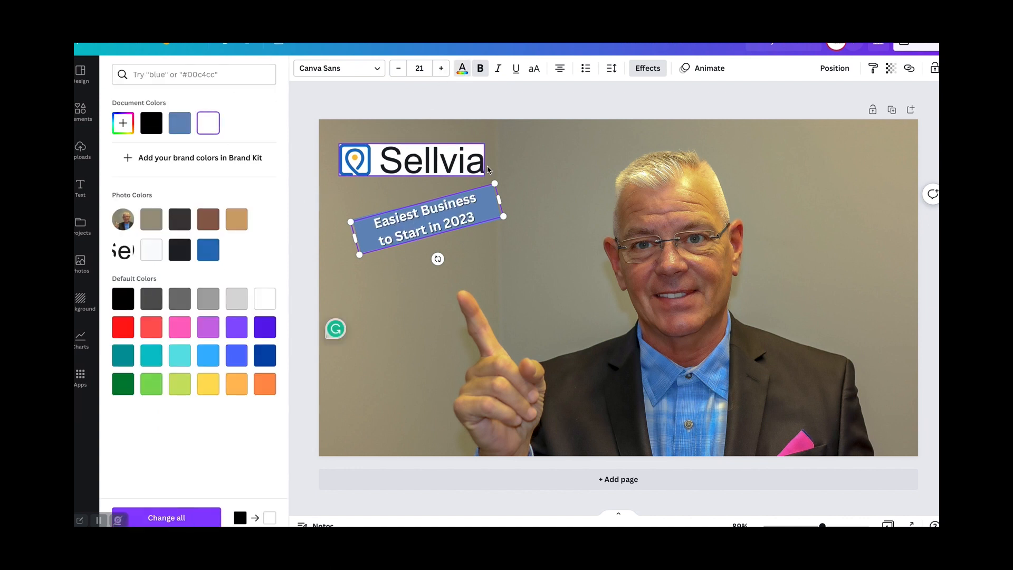
- Widen the heading's text box to about 344 and set the font size of "to Start in 2023" to 23
drag(499, 199, 511, 197)
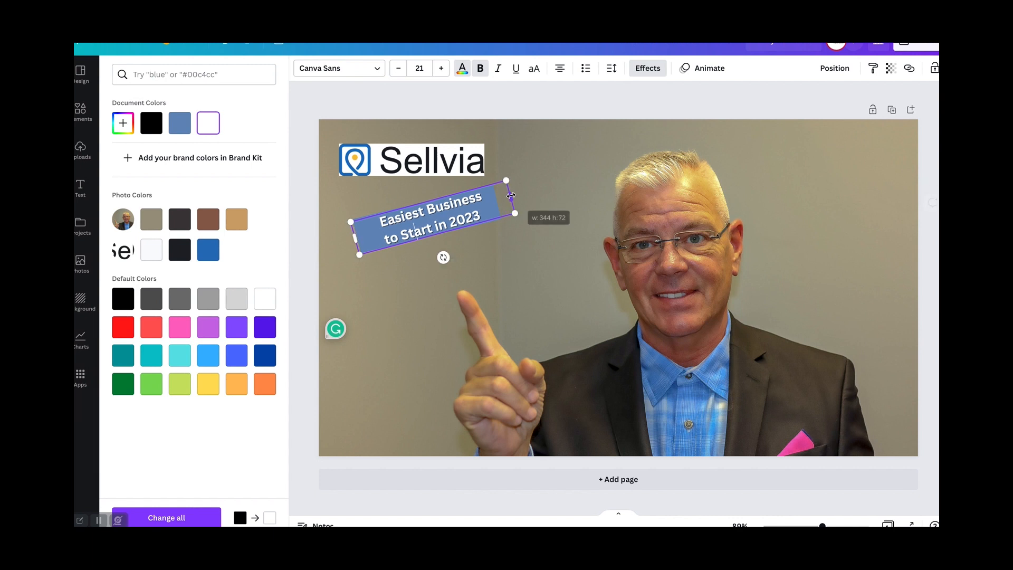
click(444, 73)
click(444, 72)
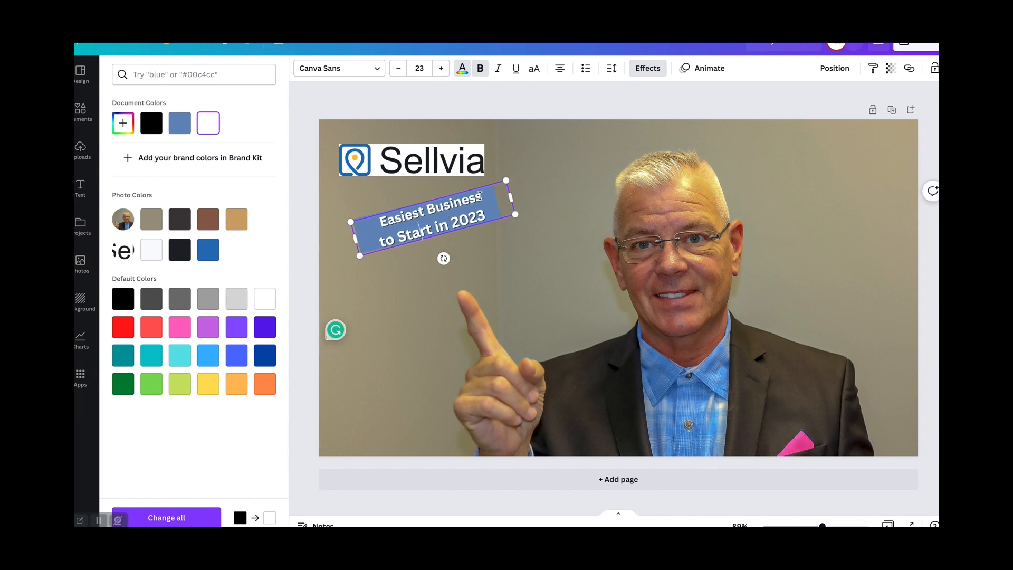
- Set the font size of the "Easiest Business" line to 25
key(ctrl+a)
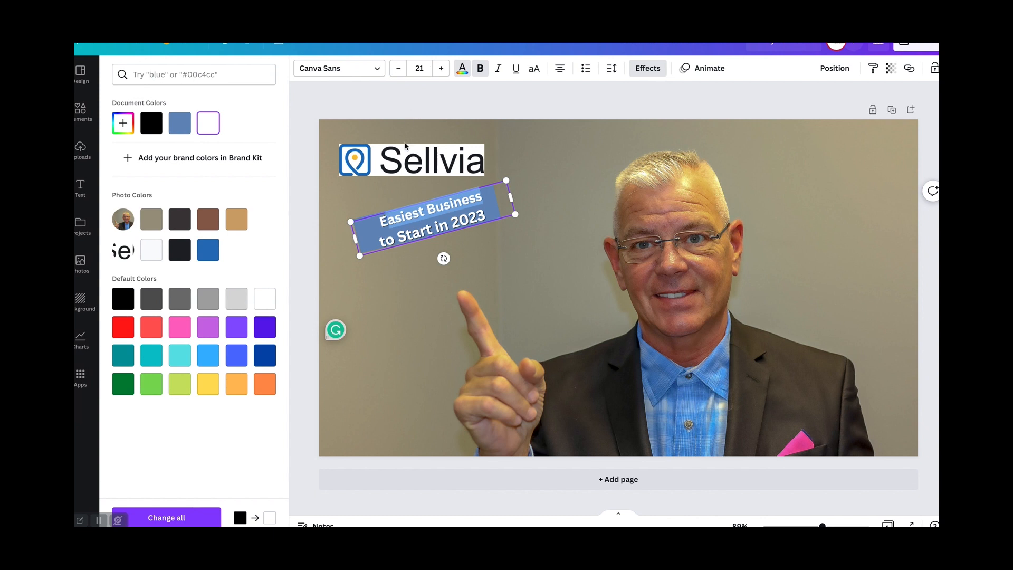
click(540, 153)
drag(486, 197, 378, 222)
click(441, 73)
click(441, 72)
click(441, 72)
click(441, 71)
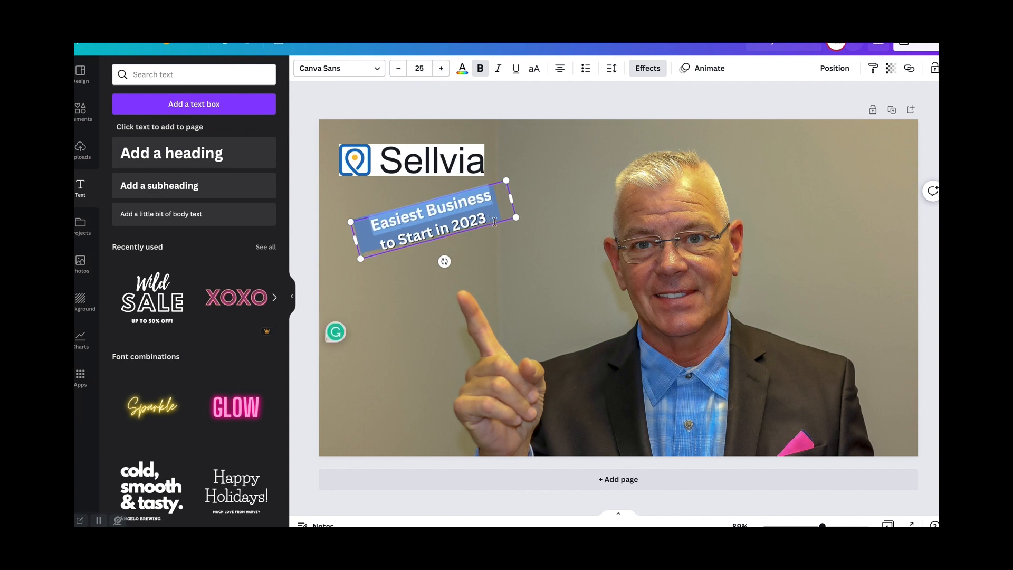
- Nudge the heading slightly upward so both lines sit on the blue bar
click(560, 174)
click(466, 213)
drag(465, 214, 467, 211)
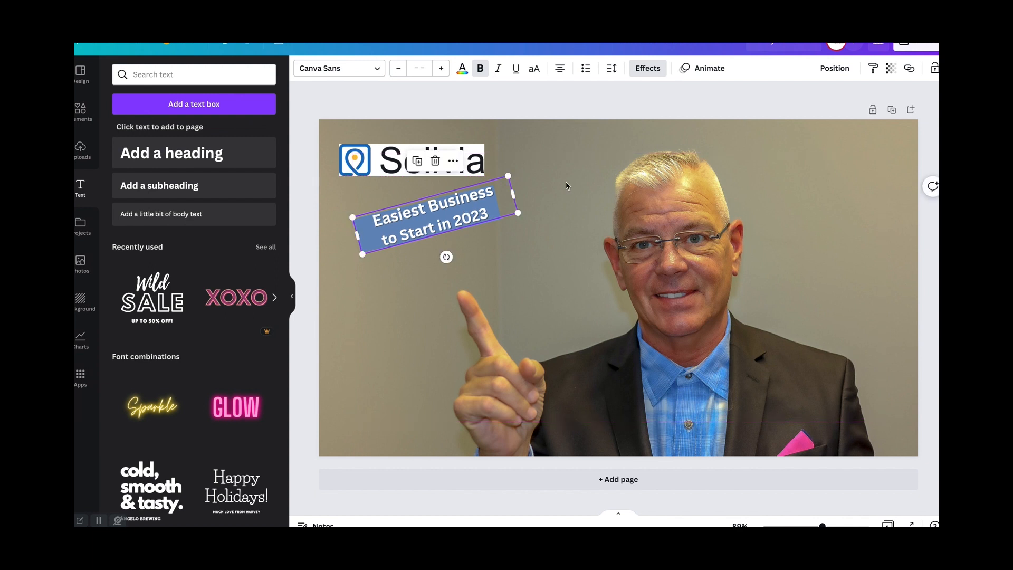
click(559, 181)
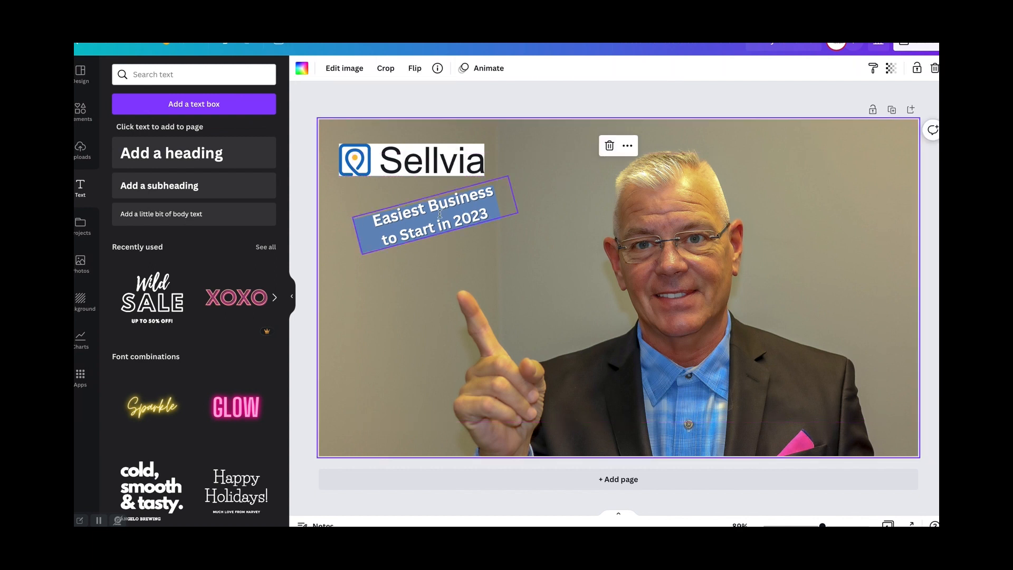
click(84, 118)
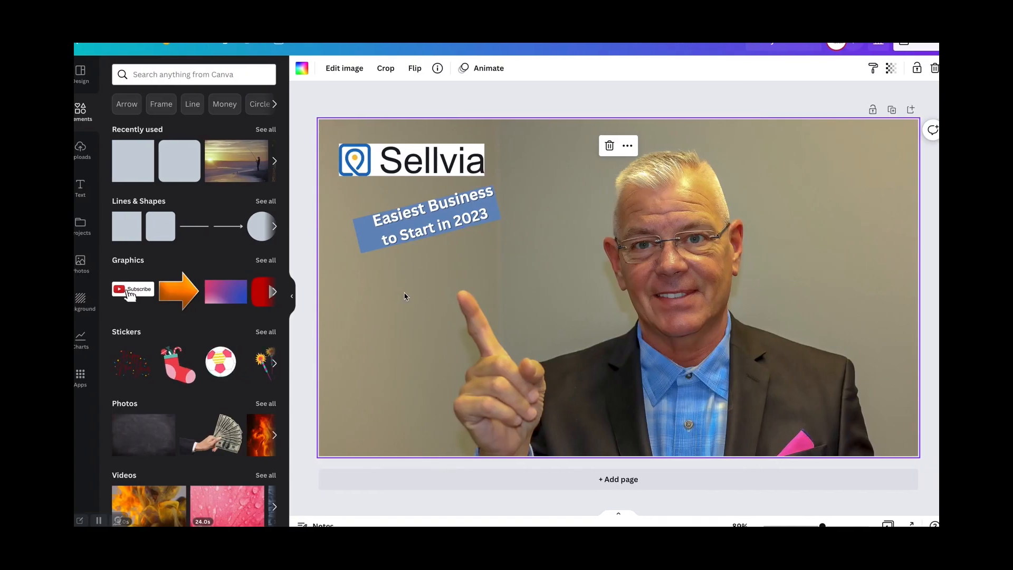
click(81, 195)
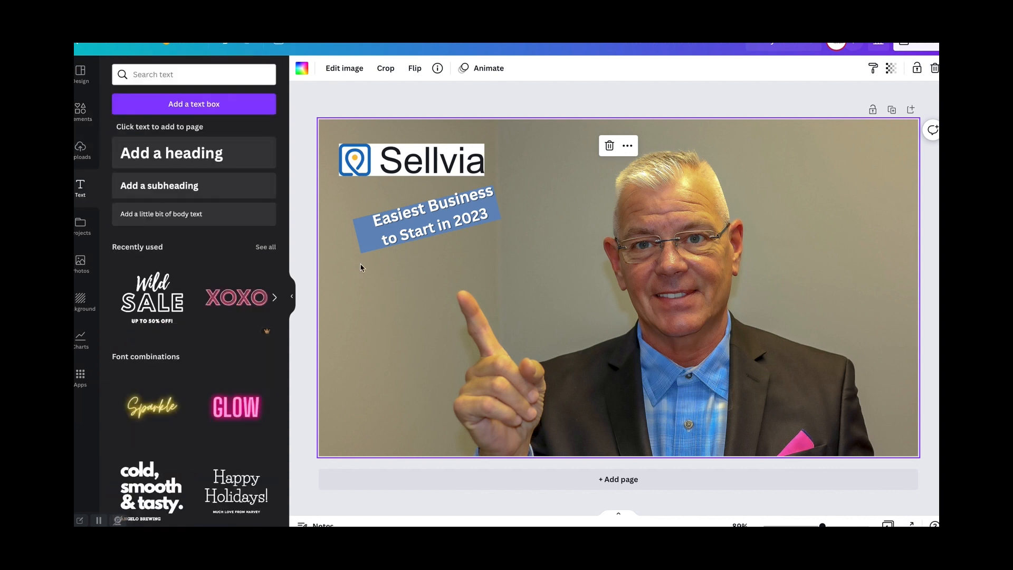
click(145, 164)
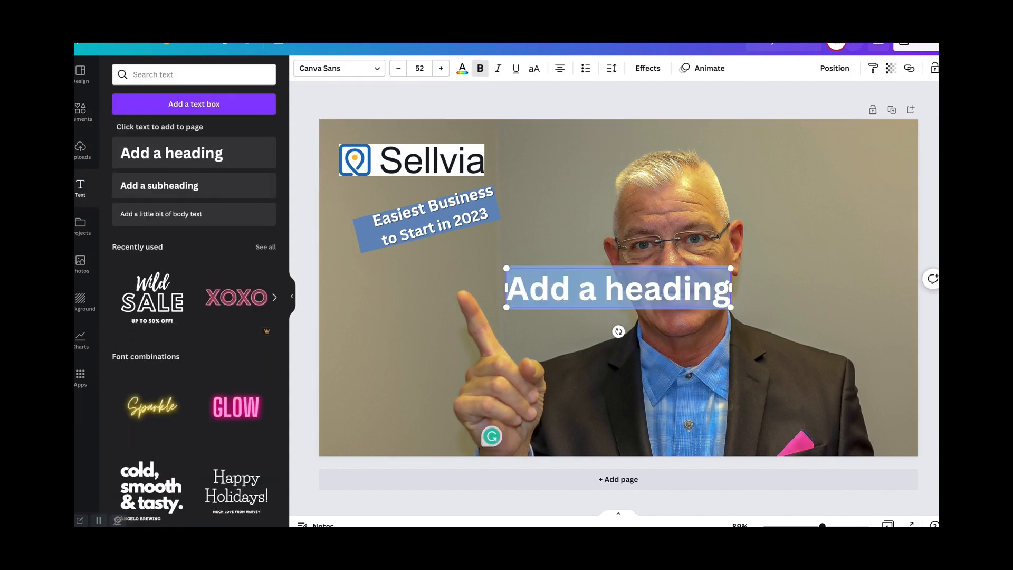
text(for)
key(BackSpace)
key(BackSpace)
key(BackSpace)
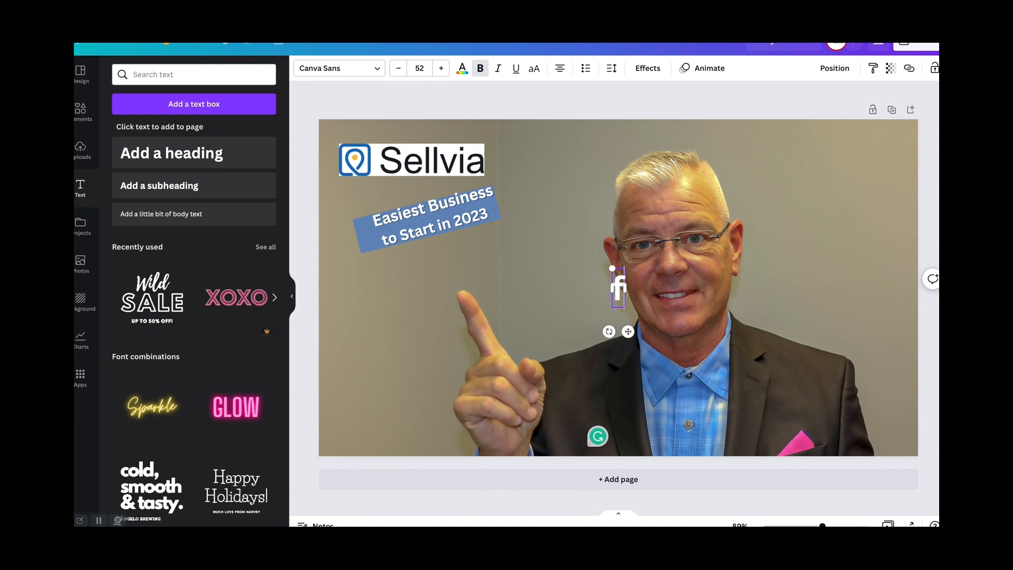
text(for beg)
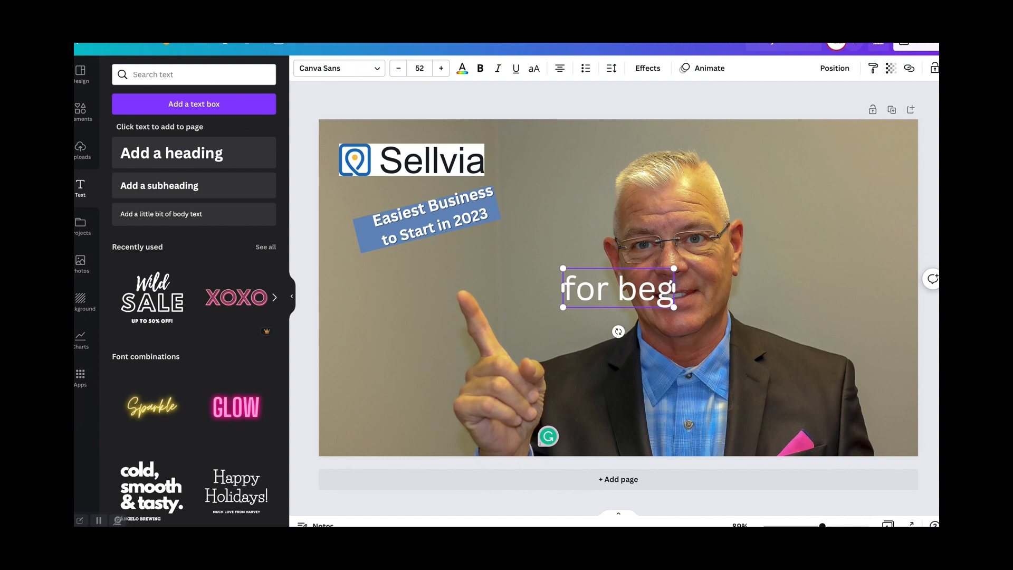
text(i)
key(BackSpace)
key(BackSpace)
key(BackSpace)
key(BackSpace)
key(BackSpace)
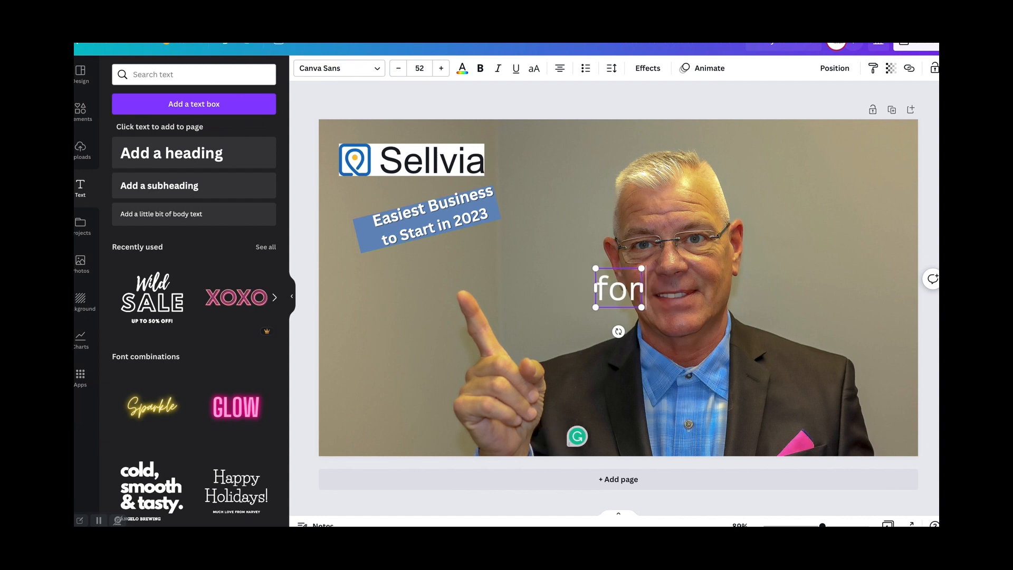
key(BackSpace)
key(BackSpace)
key(BackSpace)
text(for)
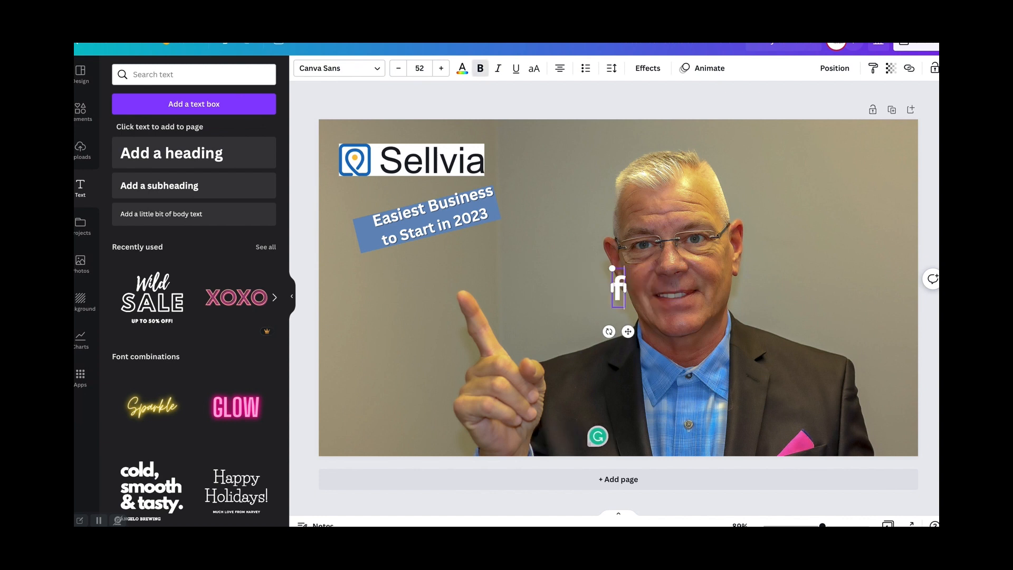
key(BackSpace)
key(BackSpace)
key(BackSpace)
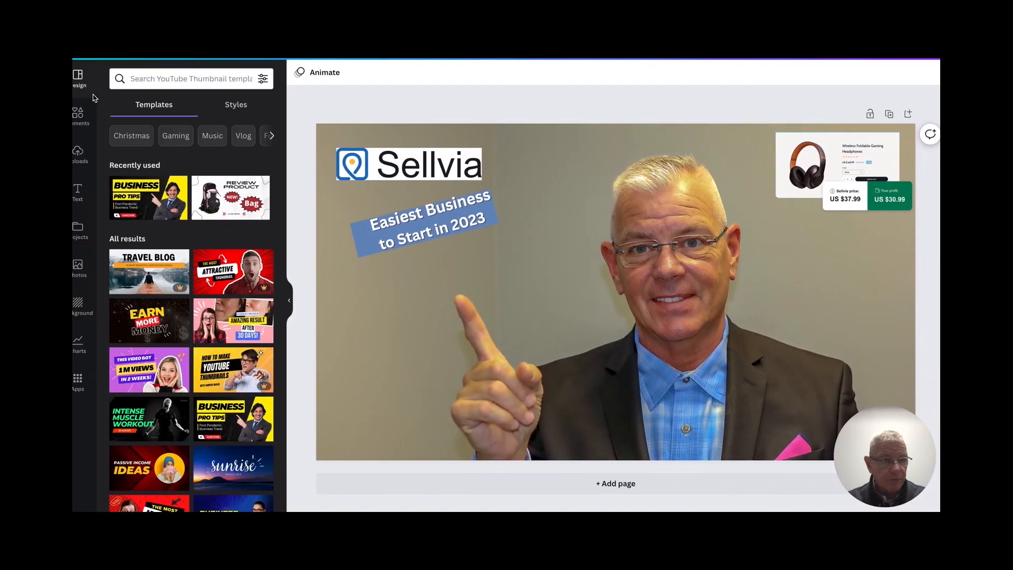
- Add a heading to the thumbnail that reads "FOR BEGINNER"
click(78, 190)
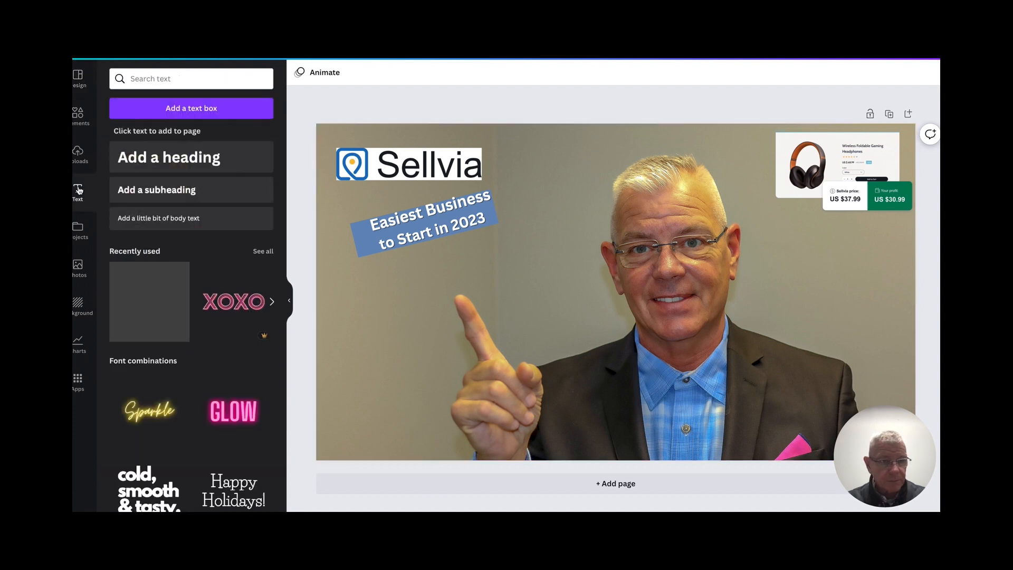
click(176, 157)
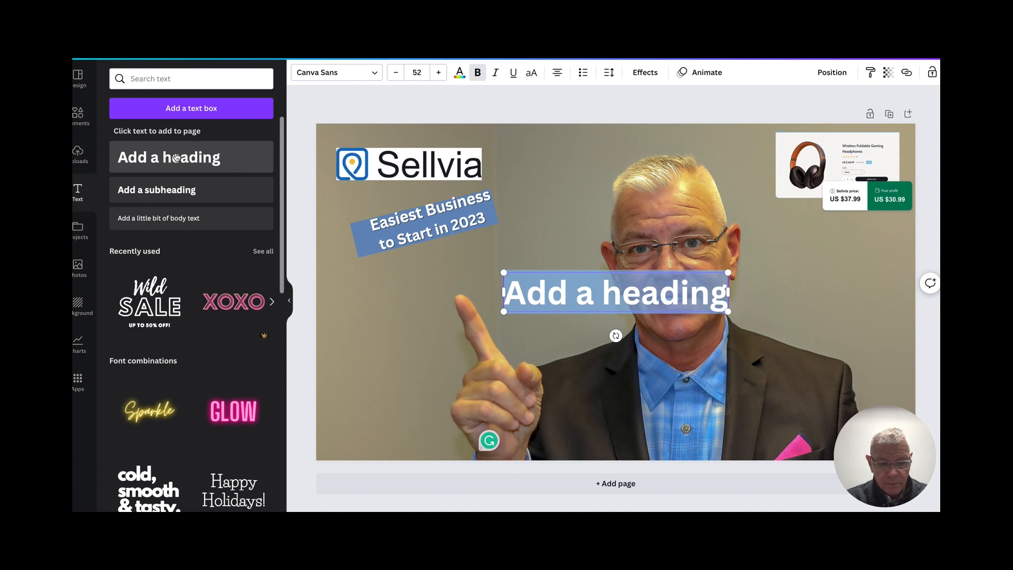
text(FOR)
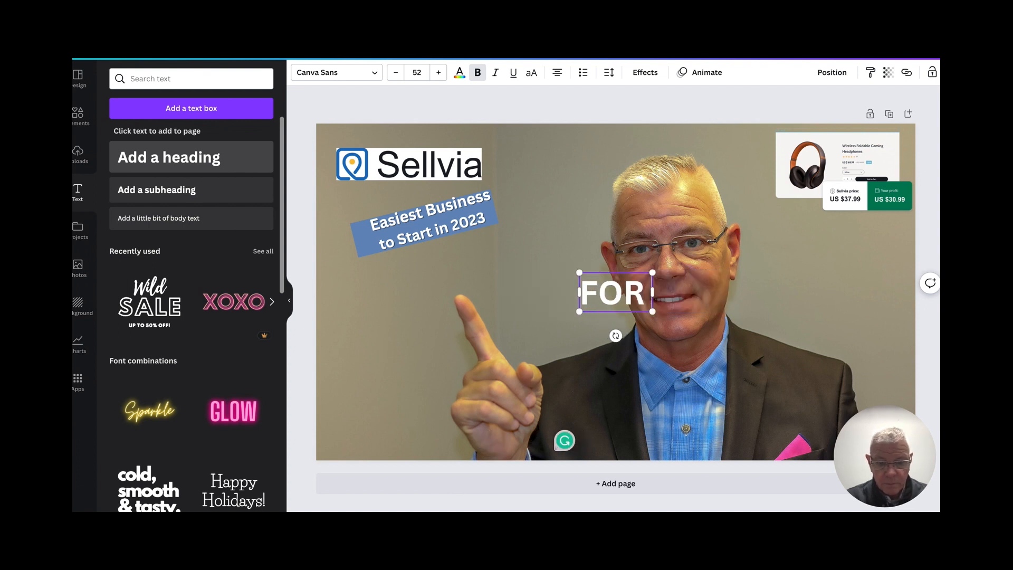
text( BE)
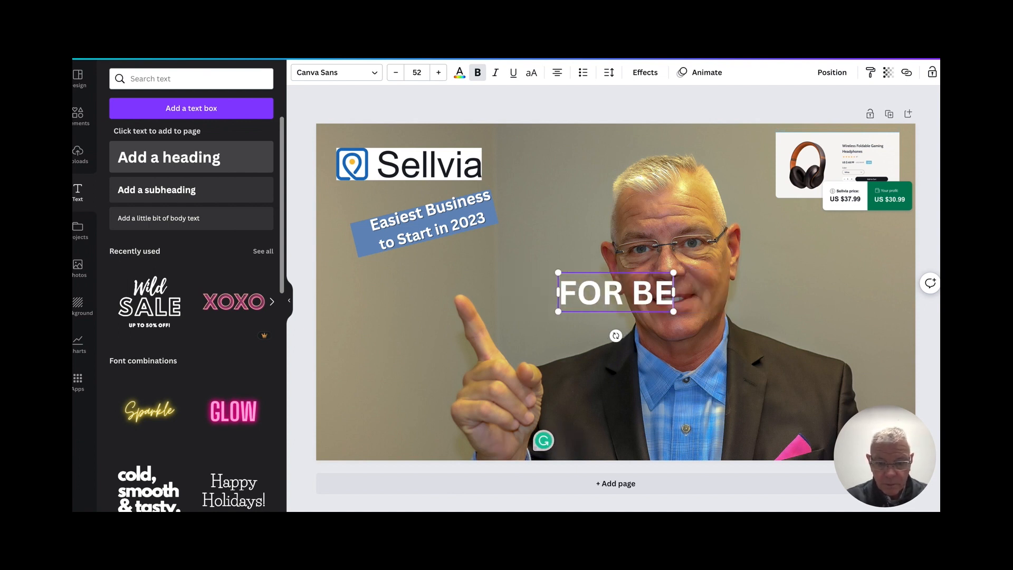
text(GII)
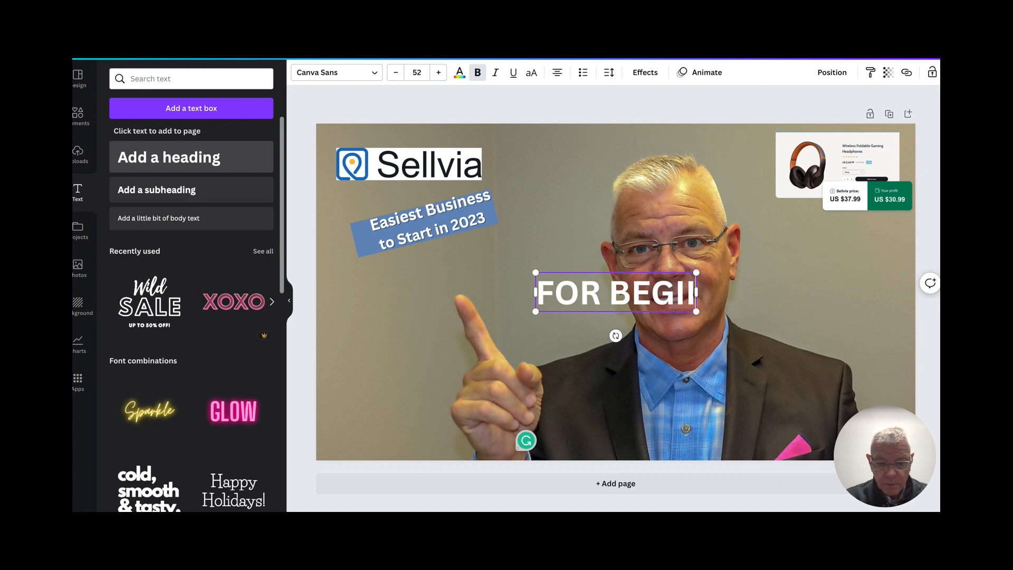
text(NERS)
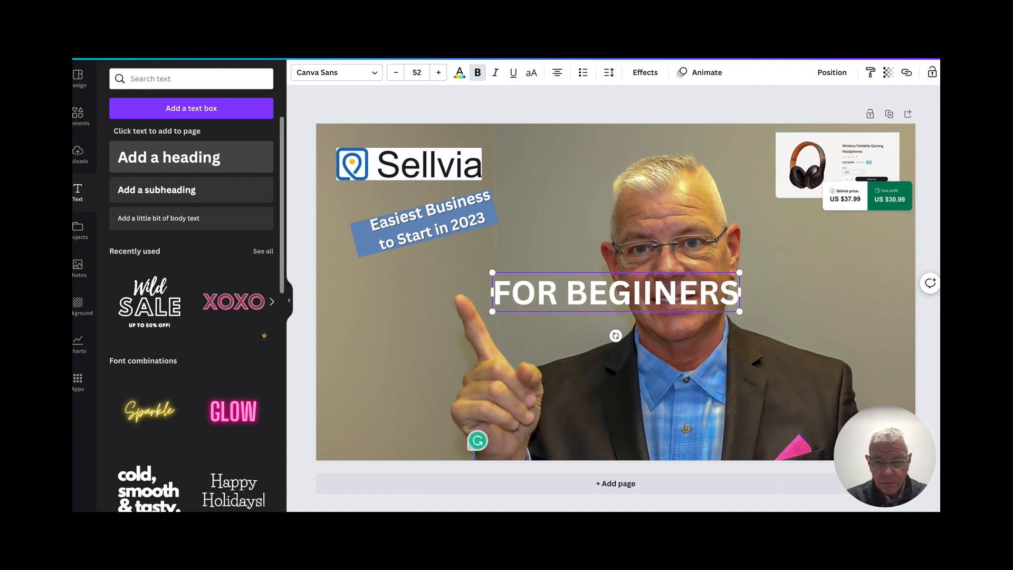
key(BackSpace)
key(BackSpace)
key(BackSpace)
key(BackSpace)
key(BackSpace)
text(NER)
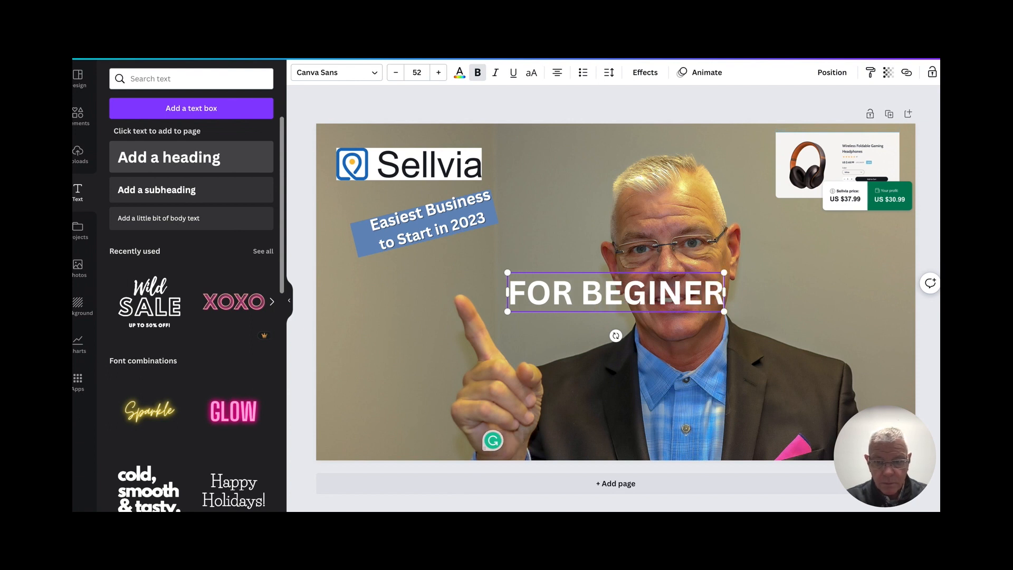
key(BackSpace)
key(BackSpace)
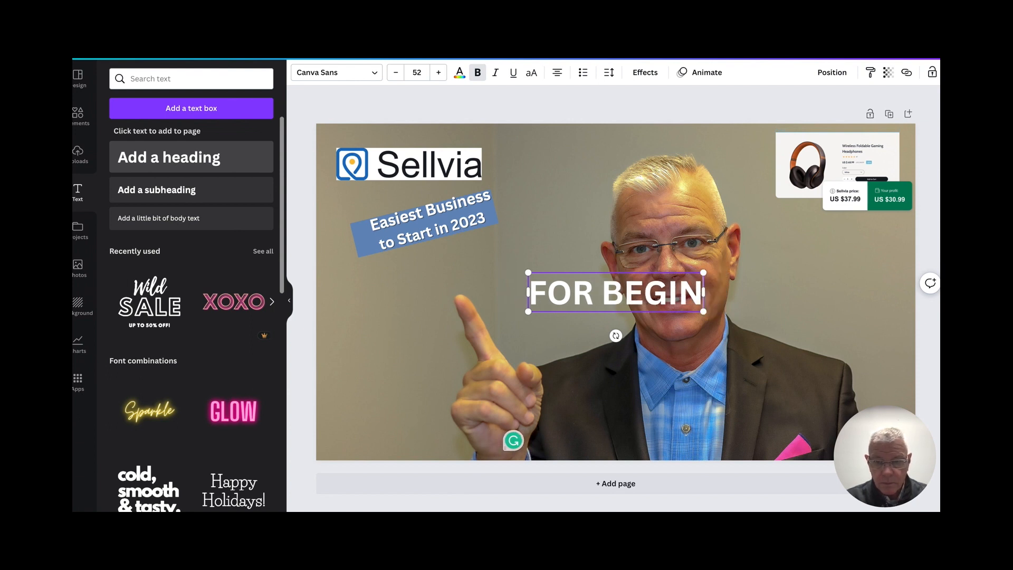
text(NER)
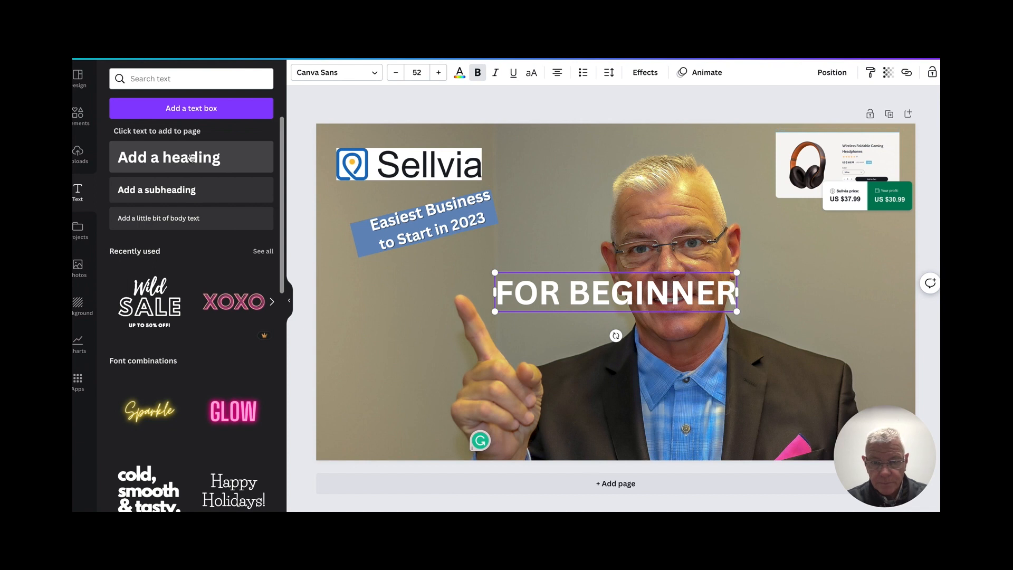
- Change the "FOR BEGINNER" text color to the tan photo color and move the heading below the tilted blue bar
click(459, 75)
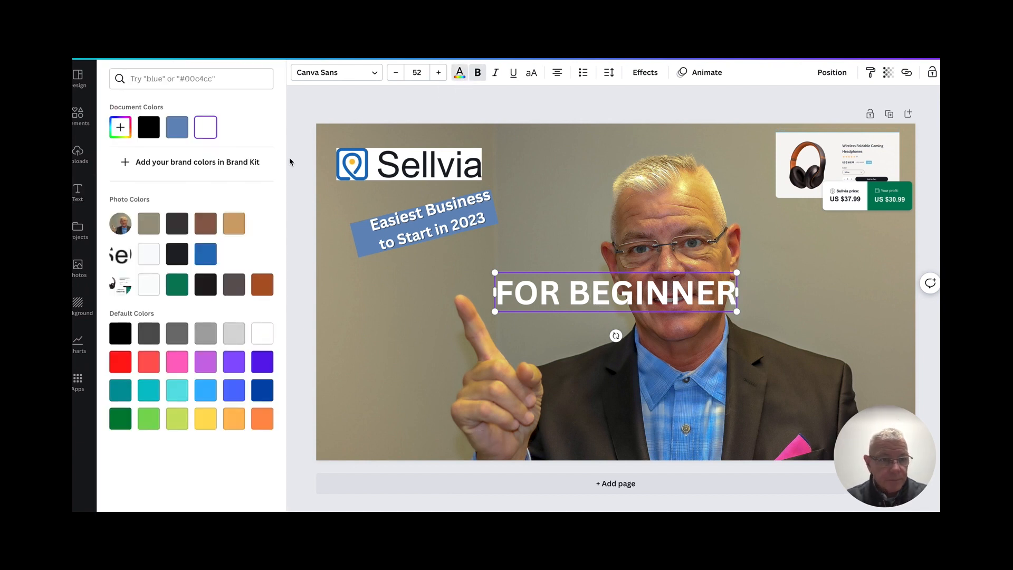
click(235, 224)
drag(657, 301, 628, 303)
click(596, 218)
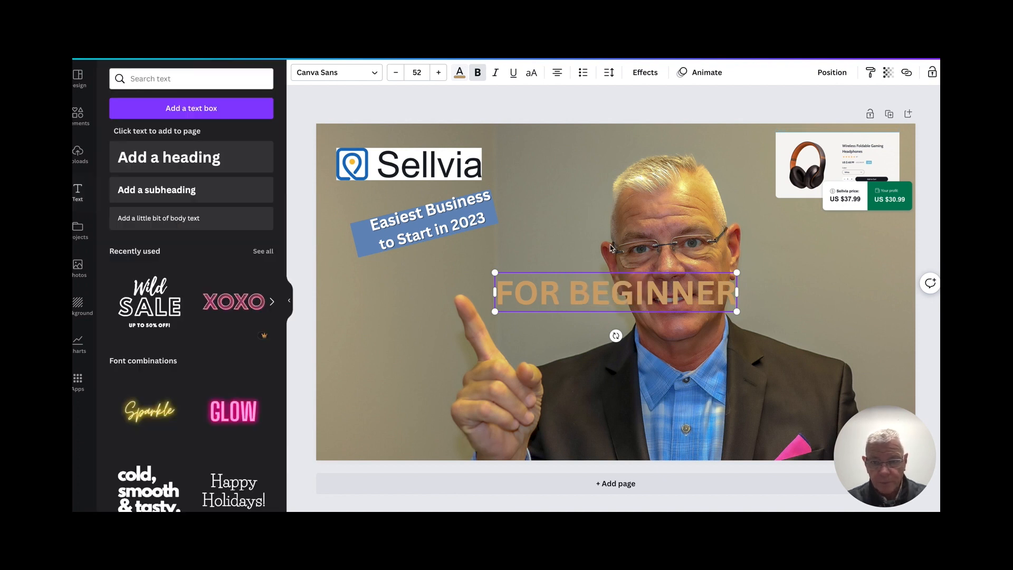
click(580, 195)
drag(644, 283, 472, 278)
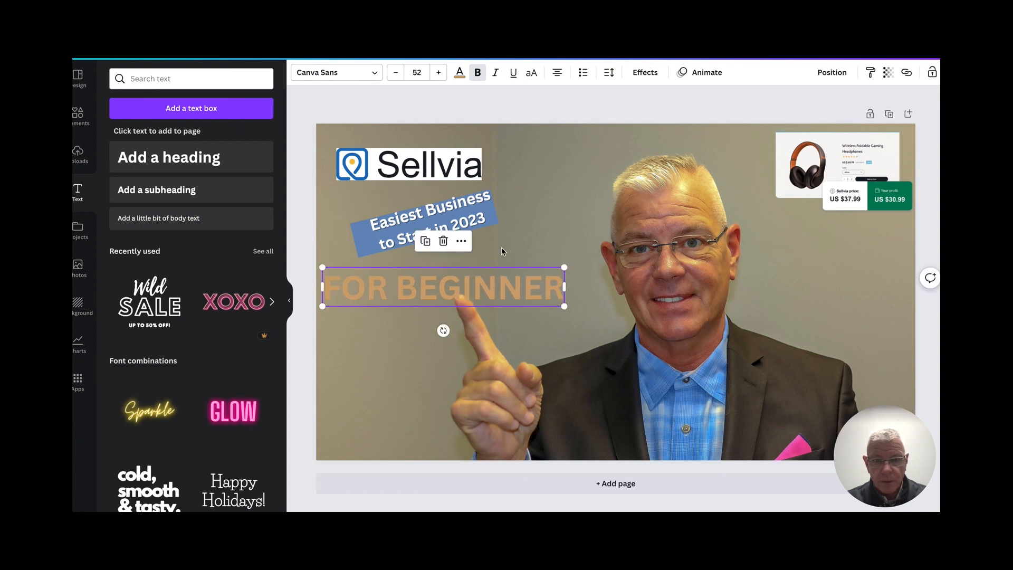
- Apply the Shadow effect to "FOR BEGINNER" with a white shadow color and transparency 85
click(645, 72)
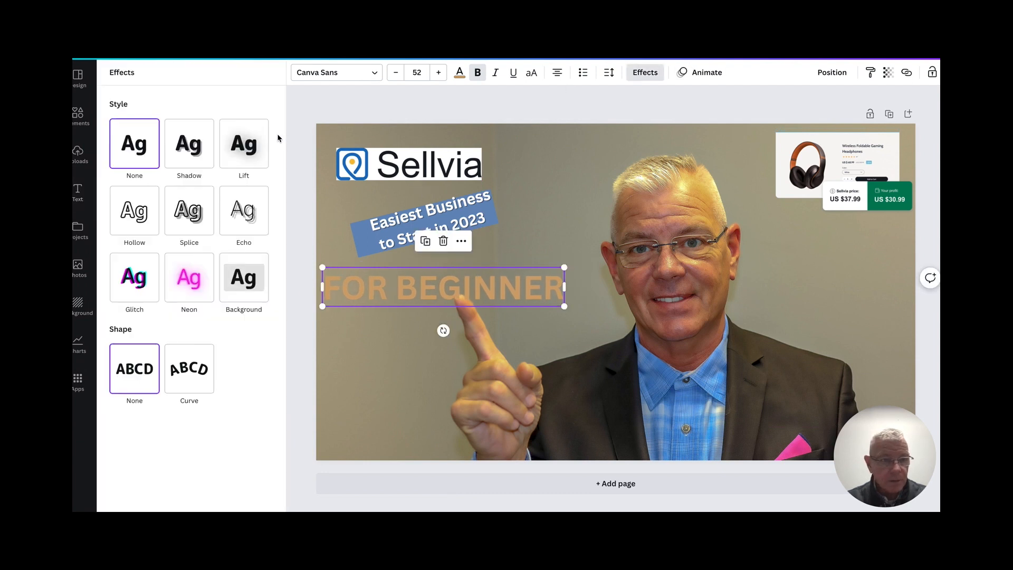
click(195, 153)
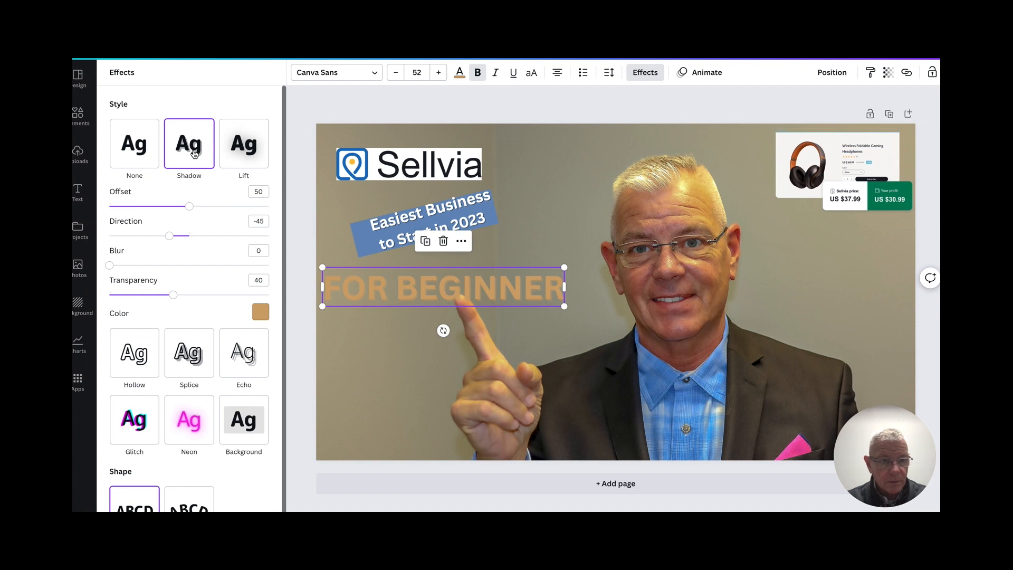
click(261, 311)
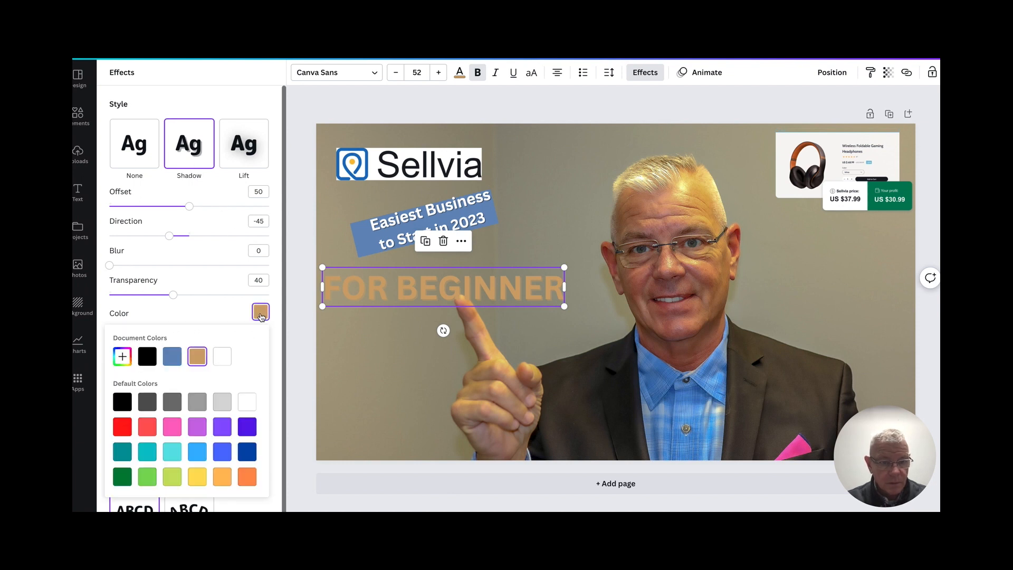
click(222, 356)
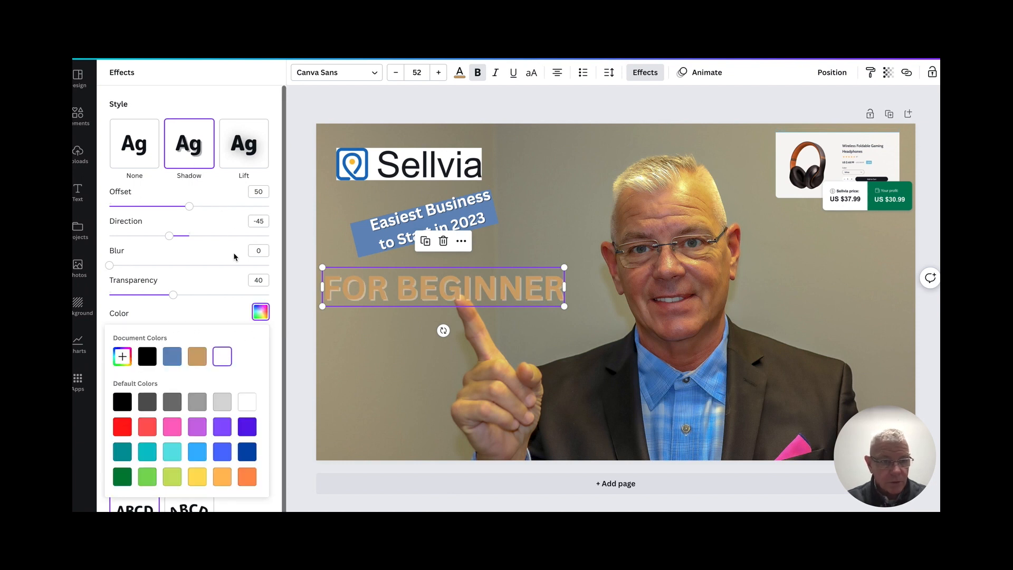
drag(172, 297, 218, 292)
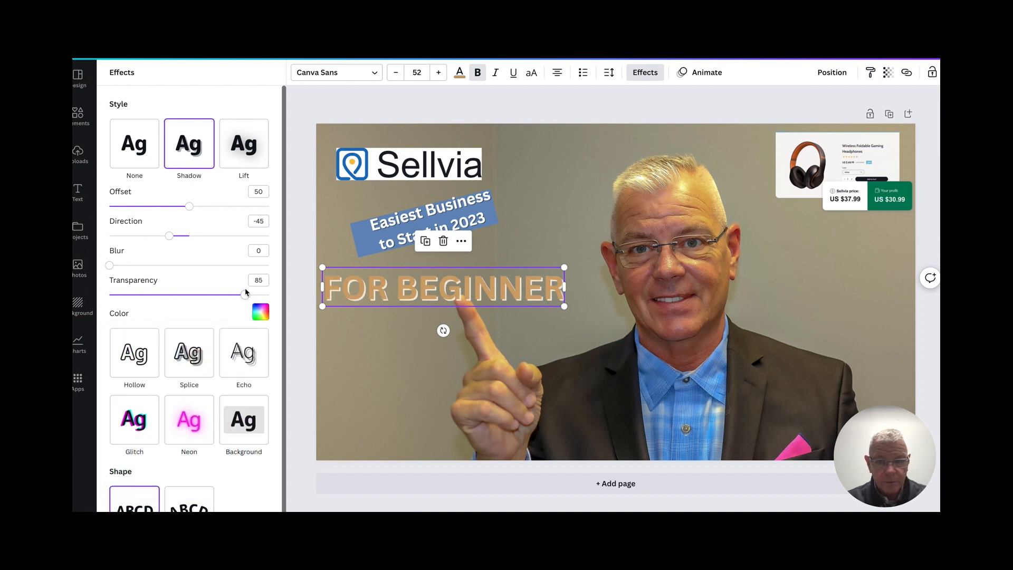
click(577, 185)
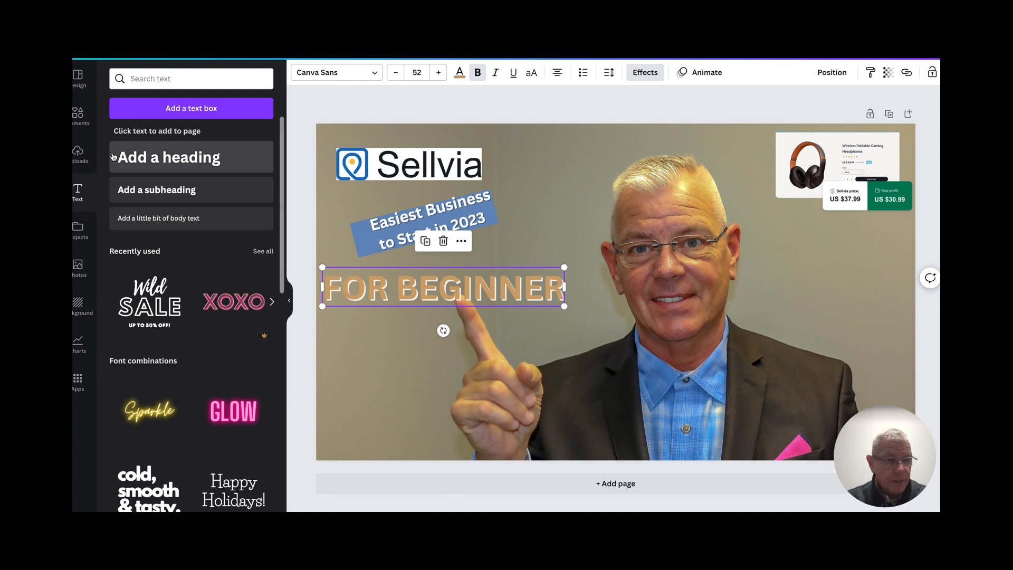
- Add a rounded square shape to the thumbnail and fill it with light gray
click(80, 117)
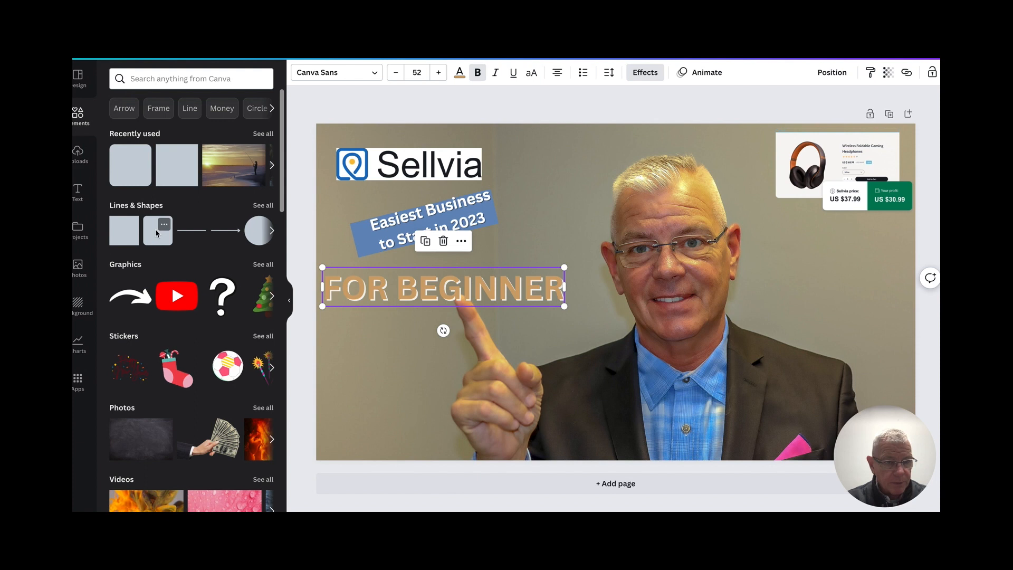
click(157, 233)
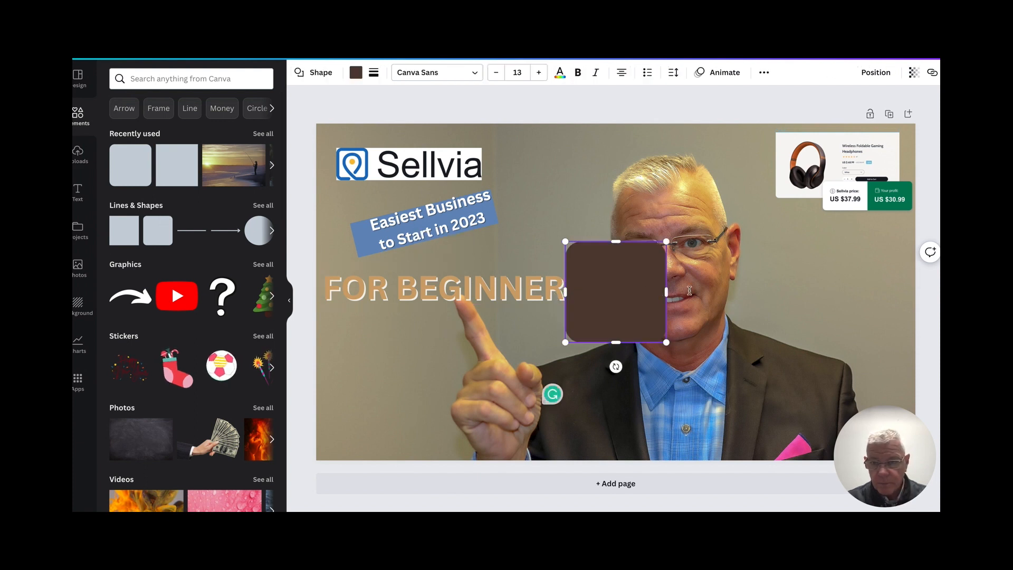
click(356, 72)
click(234, 363)
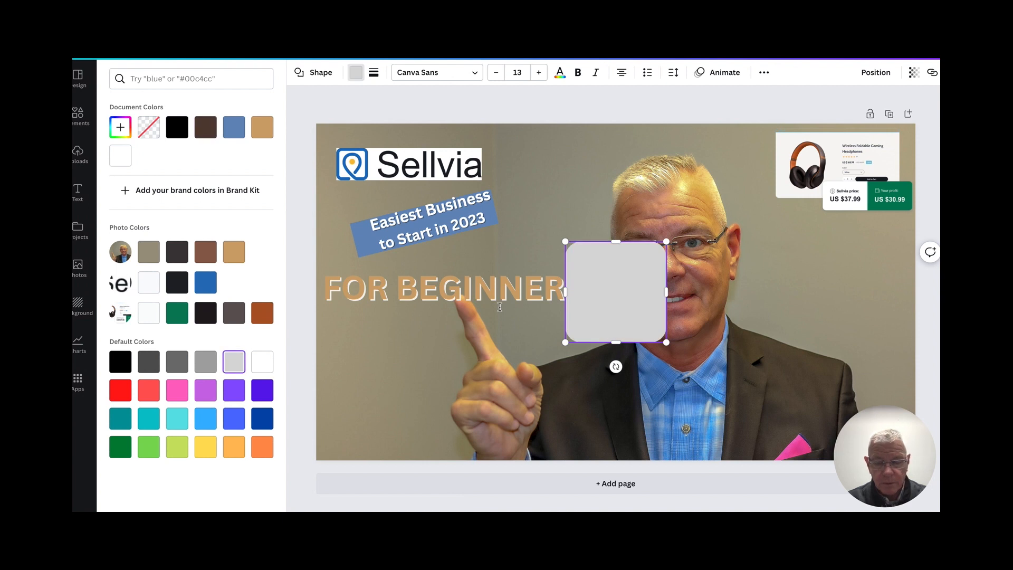
- Flatten the gray rounded shape to about 216 by 108 and place it below the headphones product image
drag(619, 338, 616, 292)
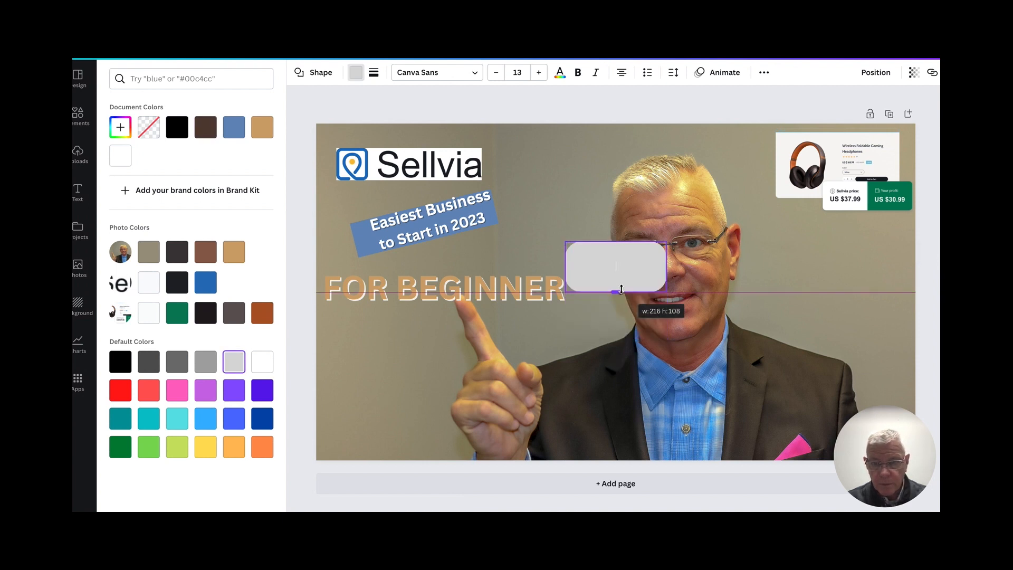
click(805, 254)
drag(644, 270, 858, 253)
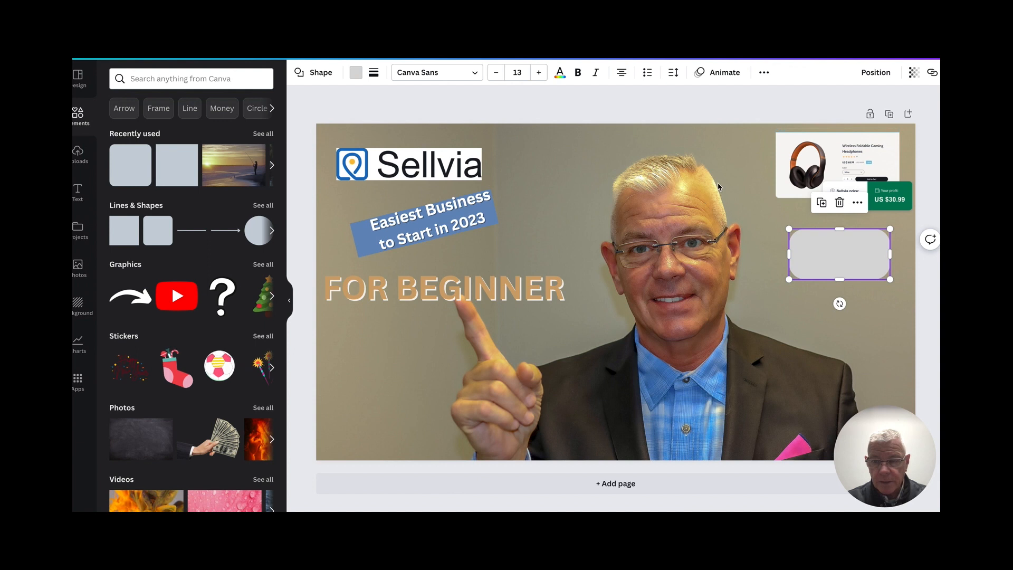
click(739, 177)
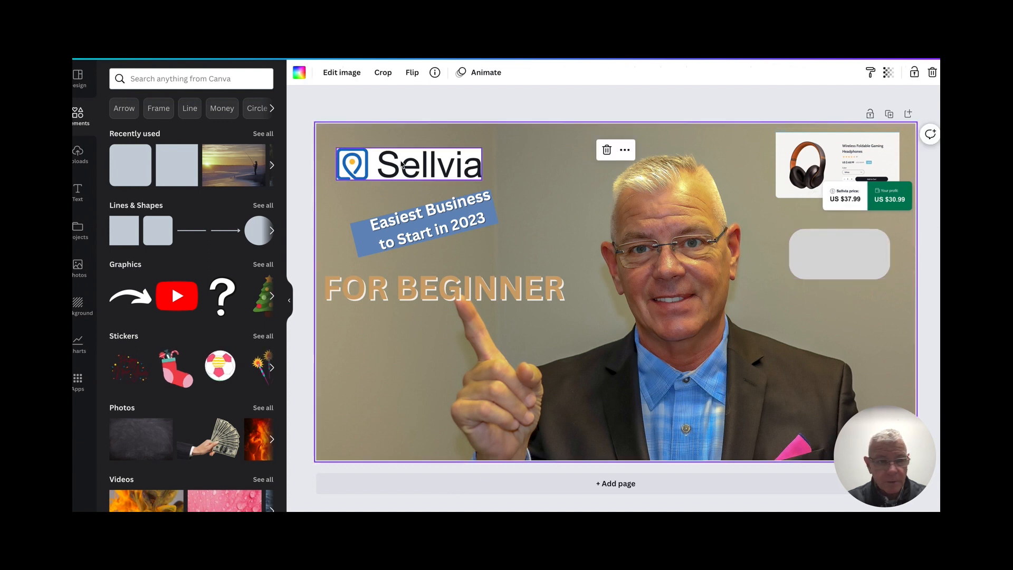
- Add a second heading that reads "U.S.A" and "DROPSHIPPING" on two lines
click(77, 191)
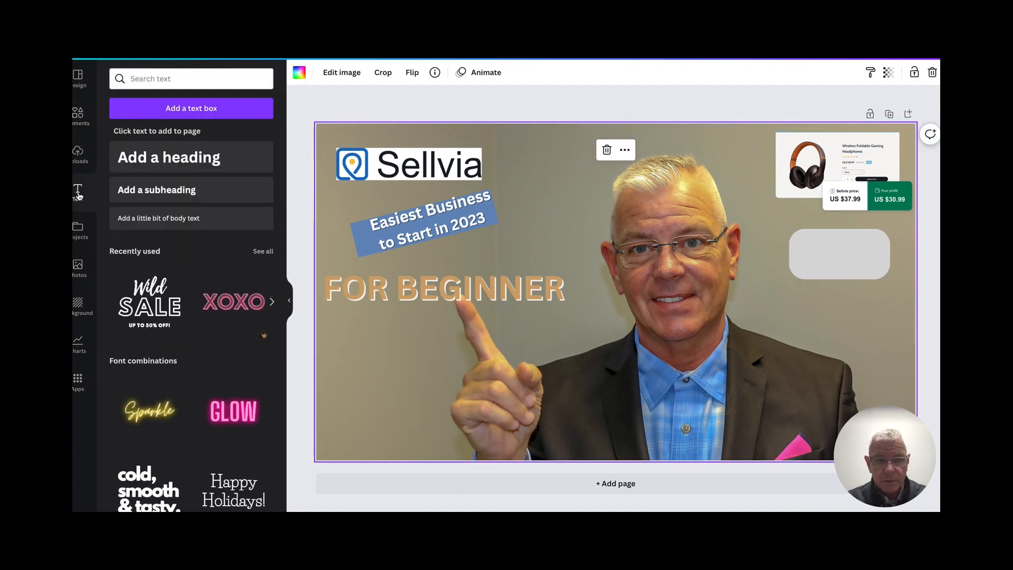
click(146, 167)
text(U.S)
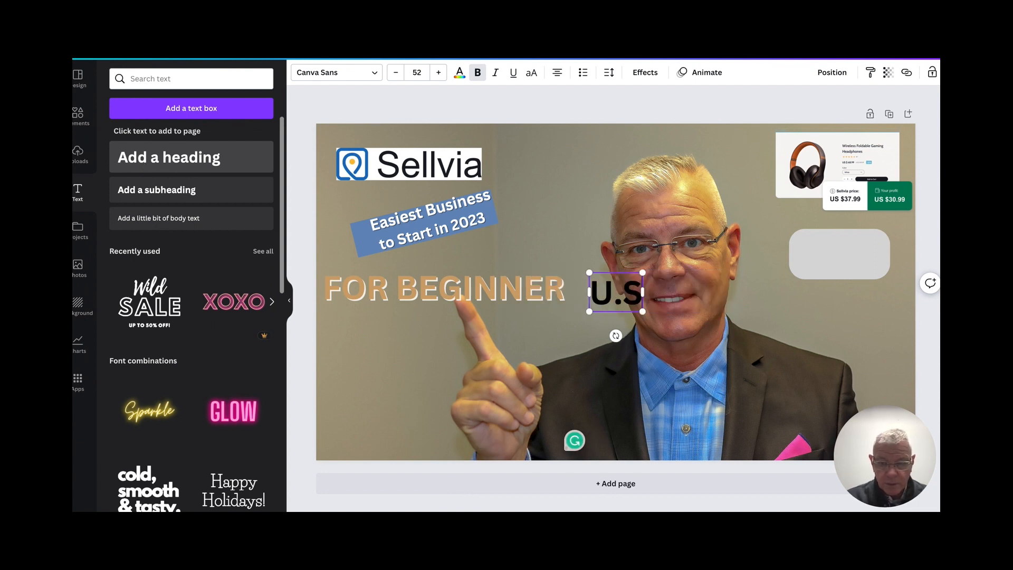
text(.A)
key(Return)
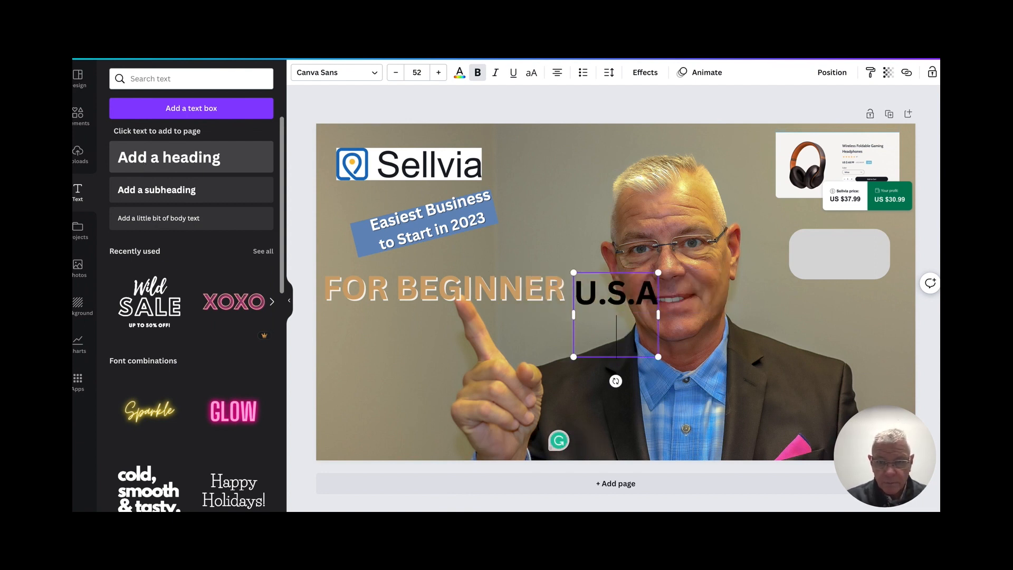
text(DROP)
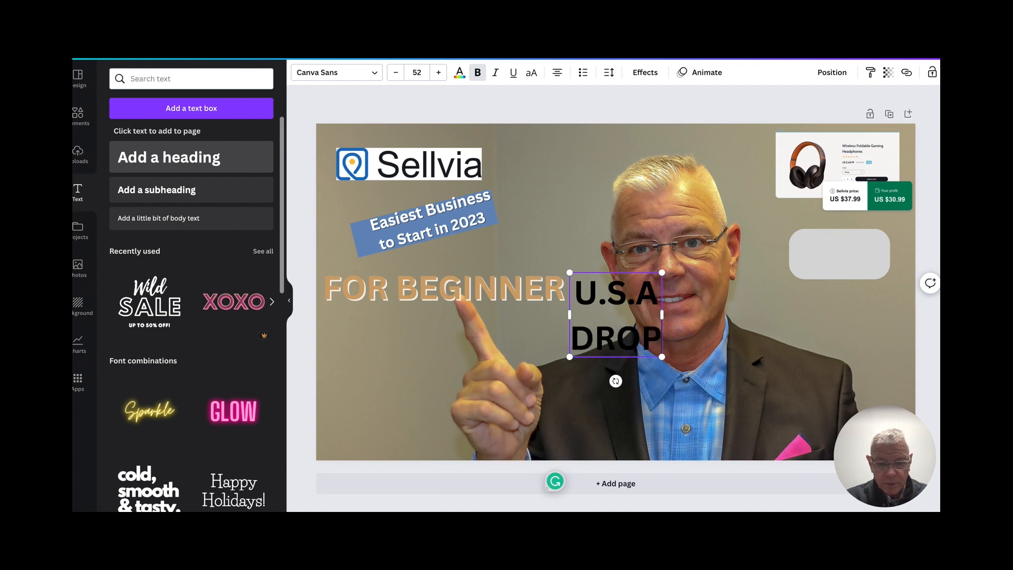
text(SHIPPING)
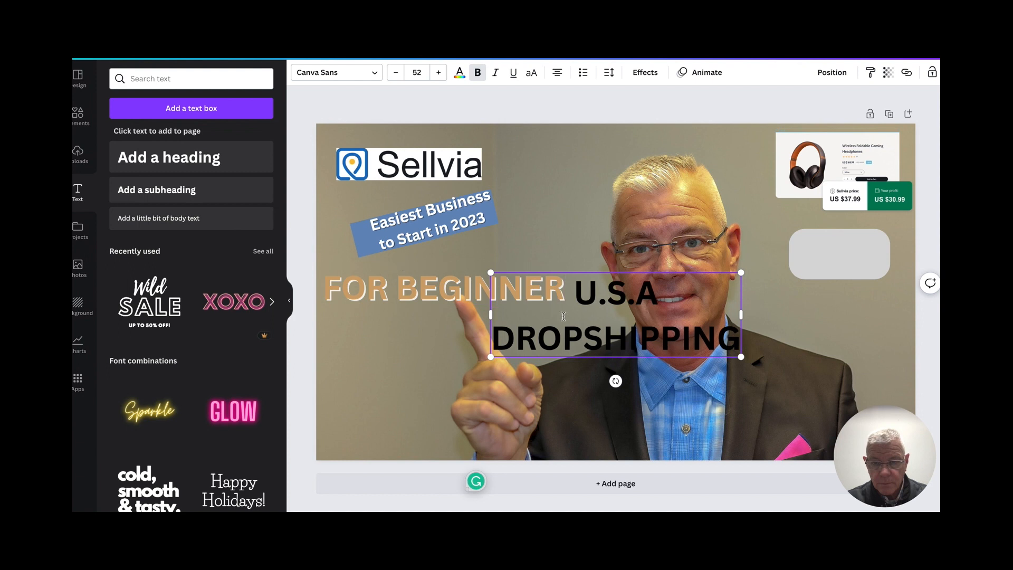
click(809, 312)
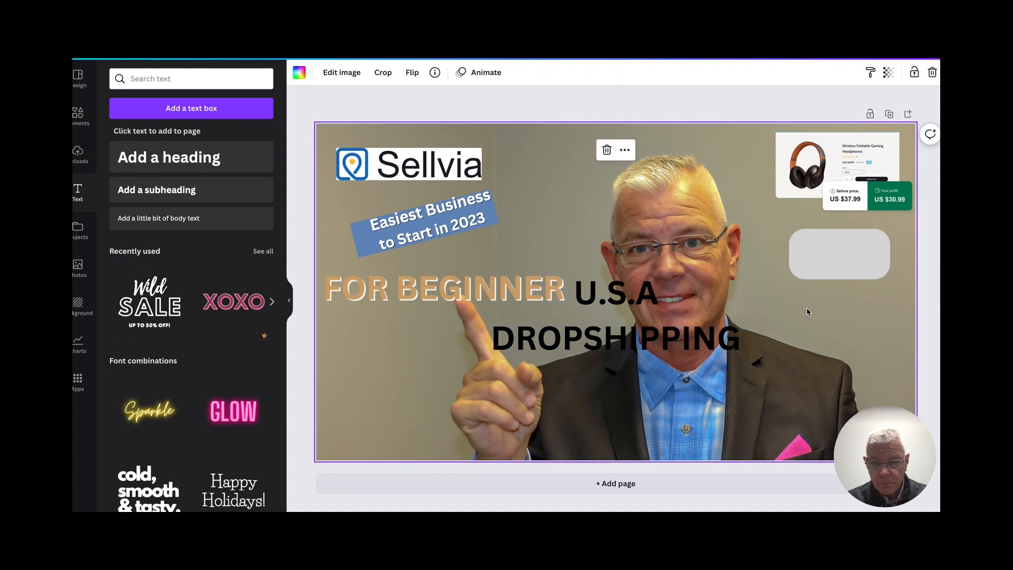
- Move the "U.S.A DROPSHIPPING" heading toward the gray shape and reduce its font size to 23
drag(645, 321, 829, 315)
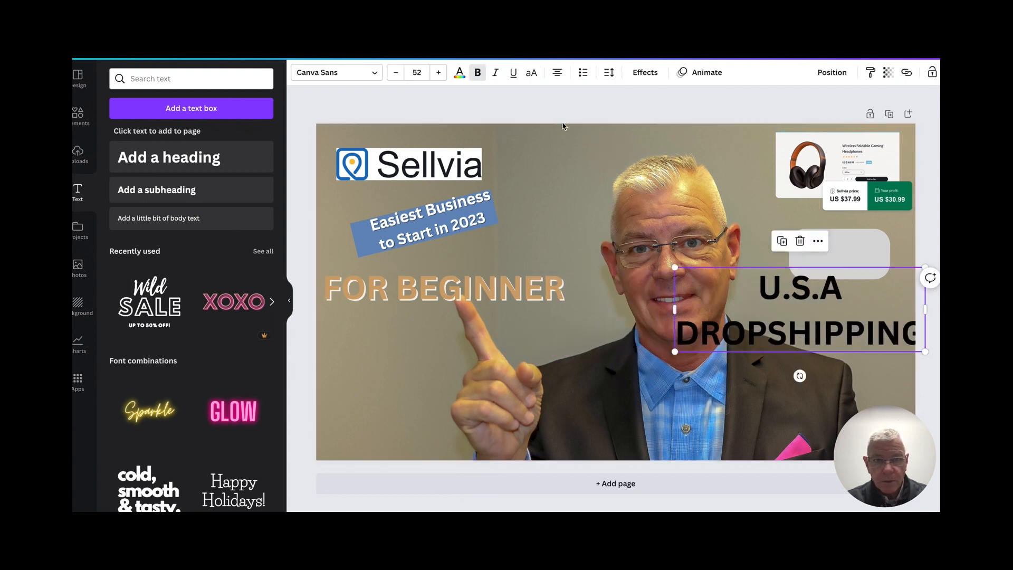
click(393, 74)
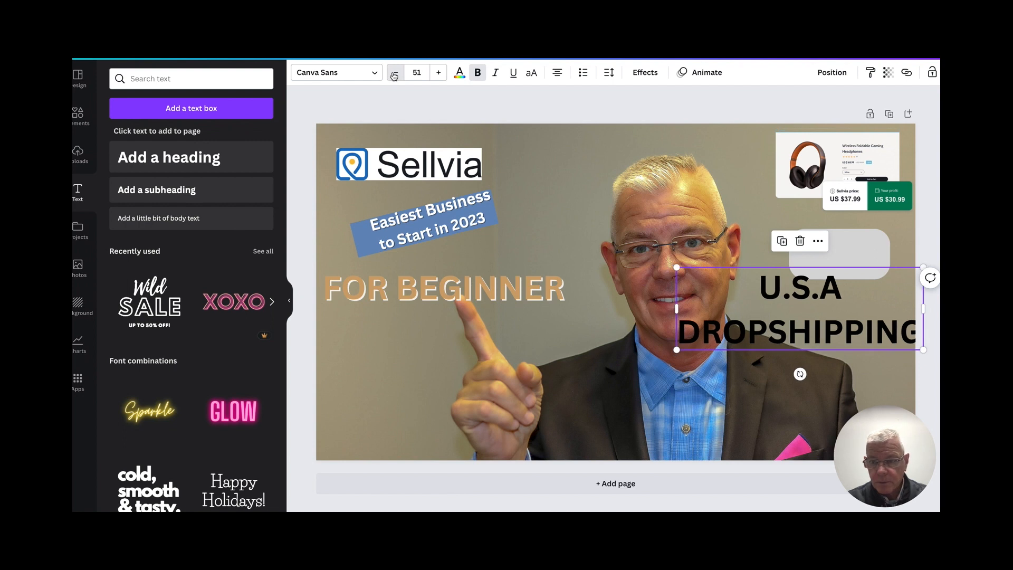
click(393, 74)
click(393, 74)
click(394, 74)
click(393, 74)
click(394, 73)
click(394, 74)
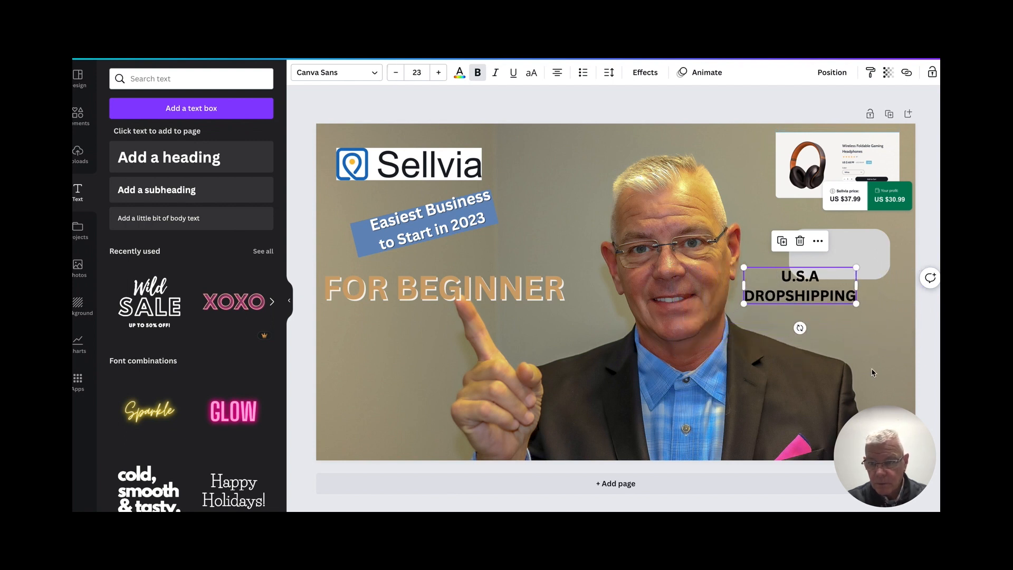
click(887, 357)
- Place the "U.S.A DROPSHIPPING" heading on the gray rounded shape and reduce its font size to 20
click(817, 296)
drag(816, 297, 860, 261)
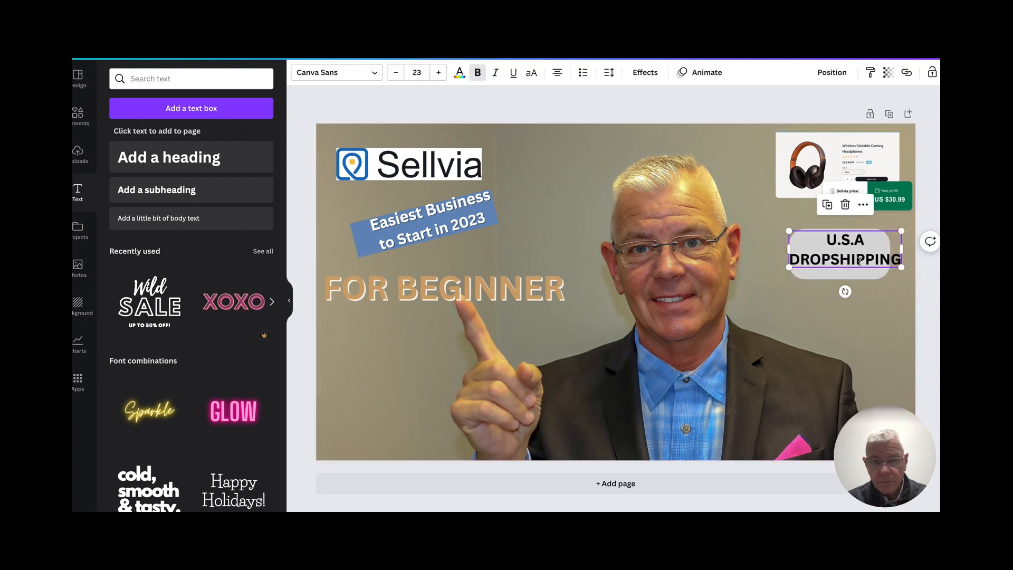
click(396, 73)
click(396, 73)
- Reduce the "U.S.A DROPSHIPPING" heading's font size to 18 and center it on the gray rounded shape
click(396, 73)
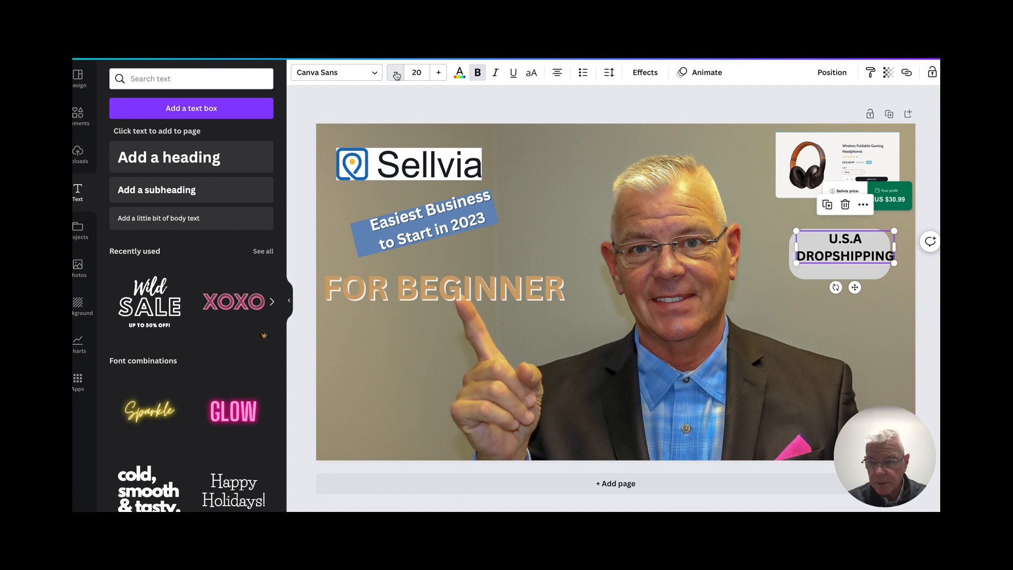
click(396, 73)
click(395, 73)
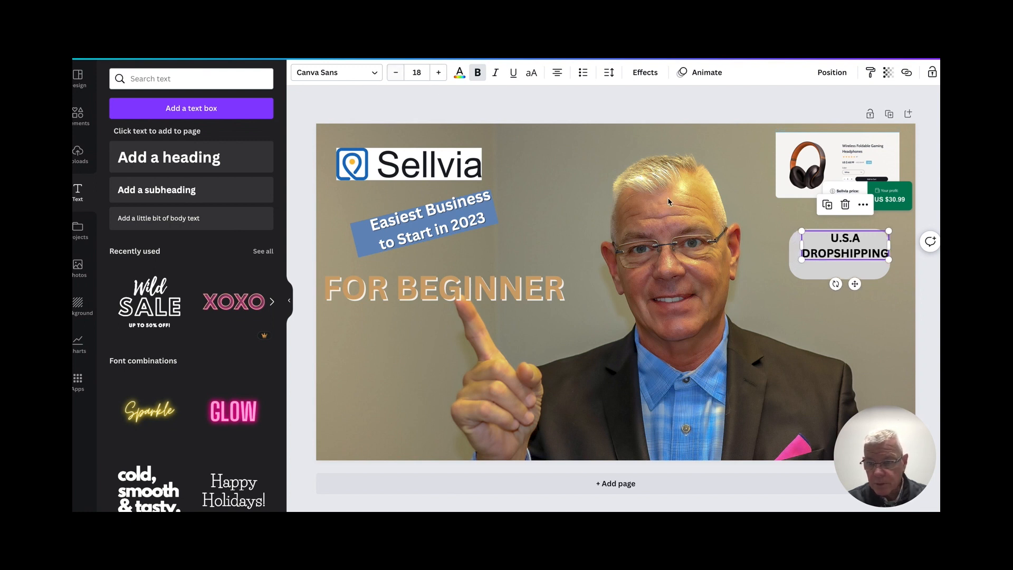
drag(840, 245, 831, 255)
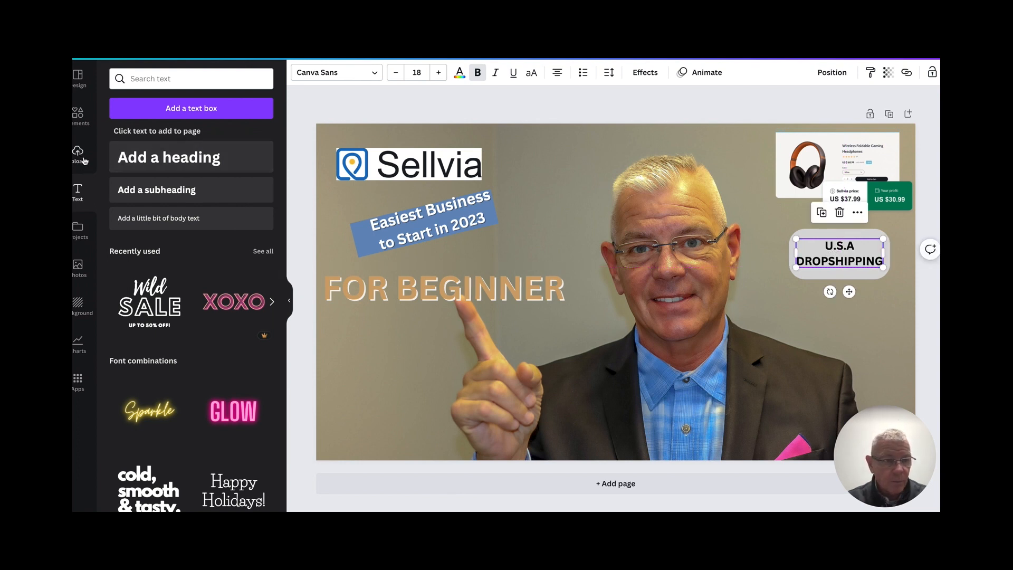
- Add another rounded square from the basic shapes and move it below the "U.S.A DROPSHIPPING" badge
click(77, 114)
click(156, 232)
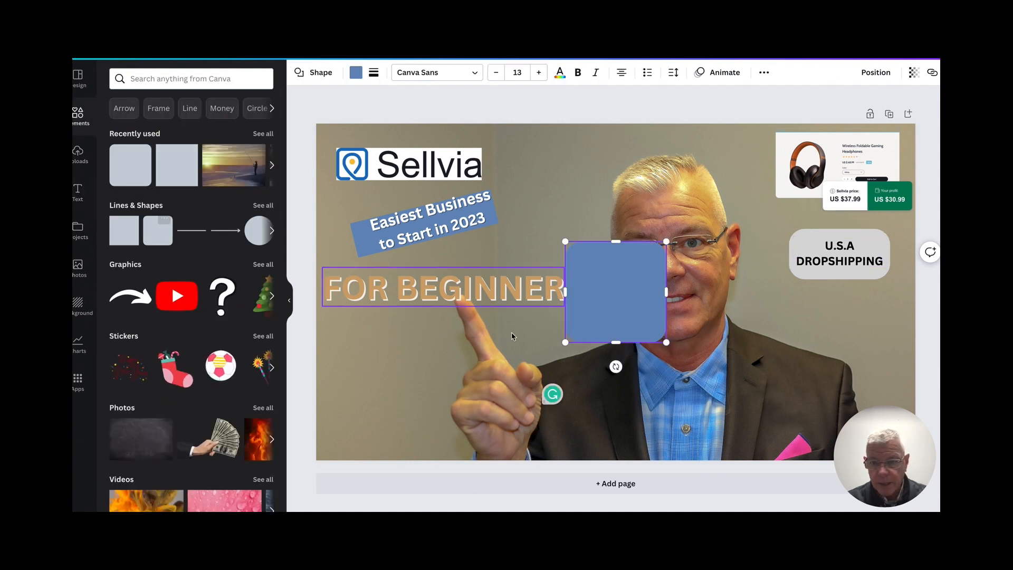
double_click(625, 287)
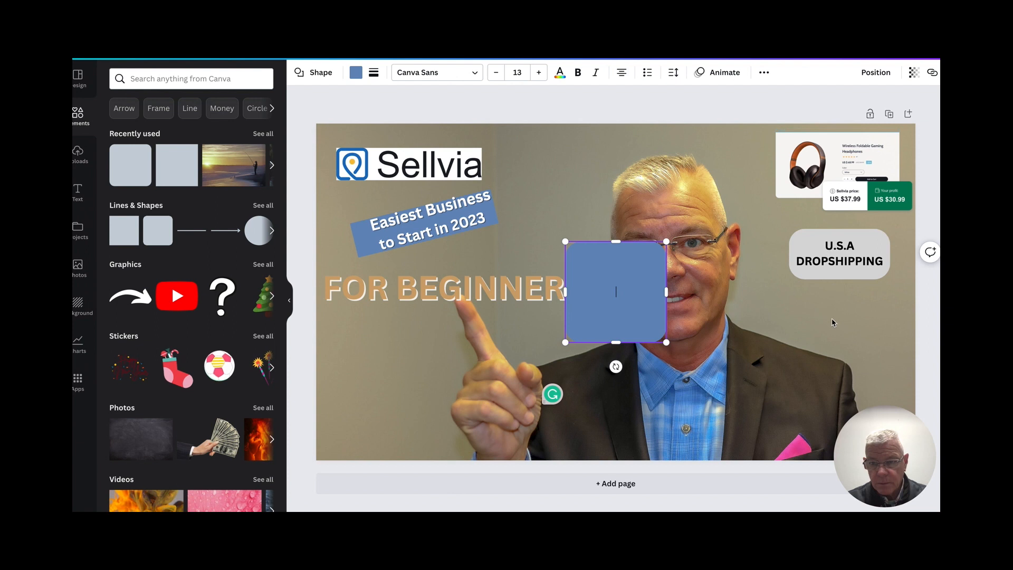
click(673, 311)
drag(654, 303, 868, 338)
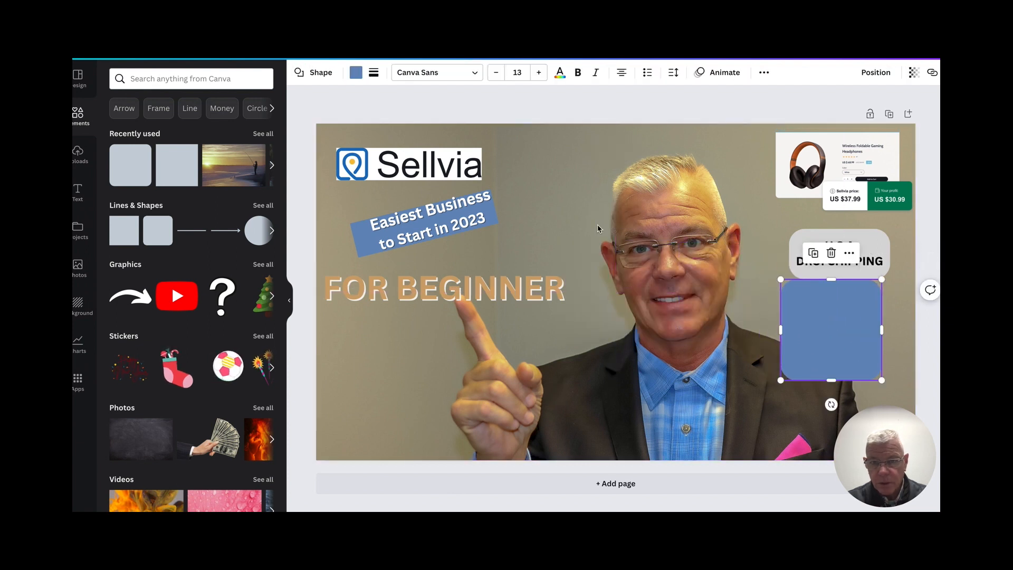
- Fill the new rounded square with the document's light gray and flatten it into a badge under "U.S.A DROPSHIPPING"
click(356, 72)
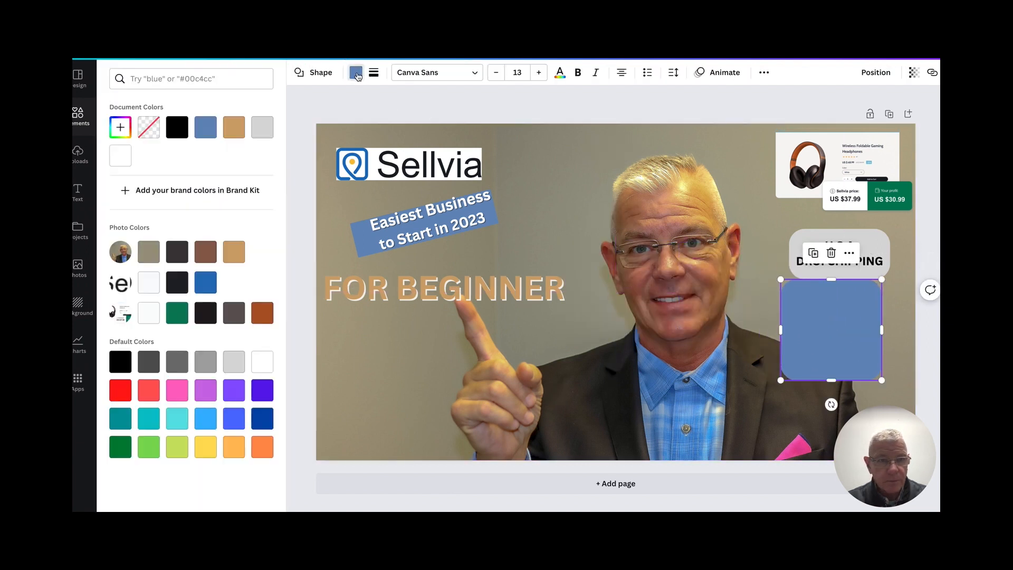
click(263, 128)
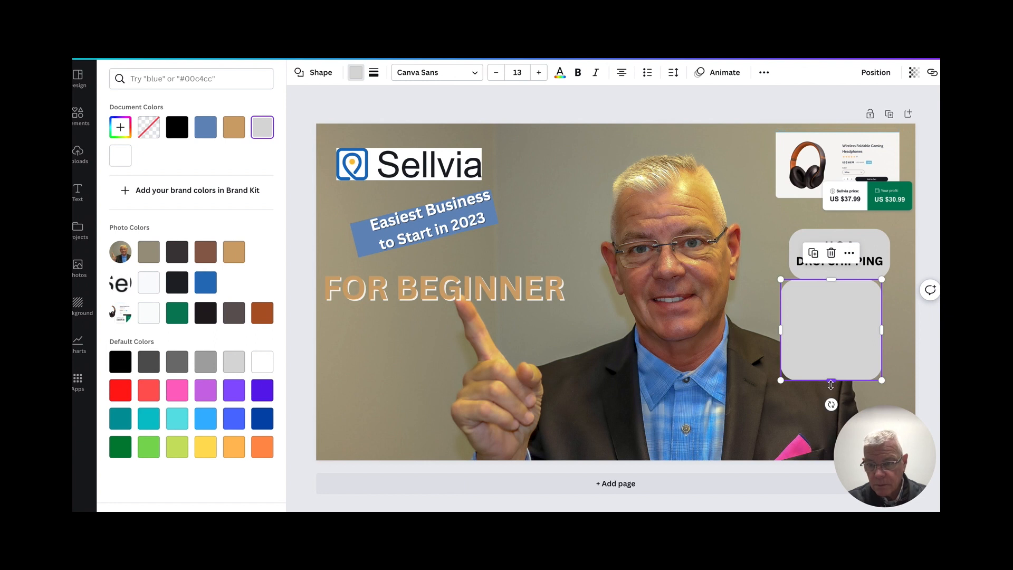
drag(832, 380, 855, 315)
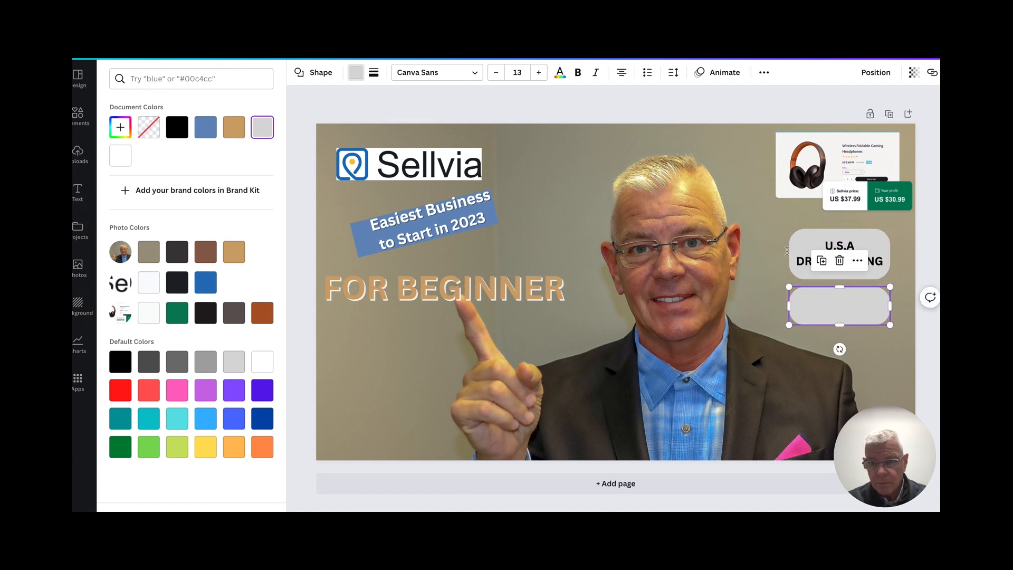
- Add a new heading that reads "1-3 DAY SHIPPING"
click(80, 191)
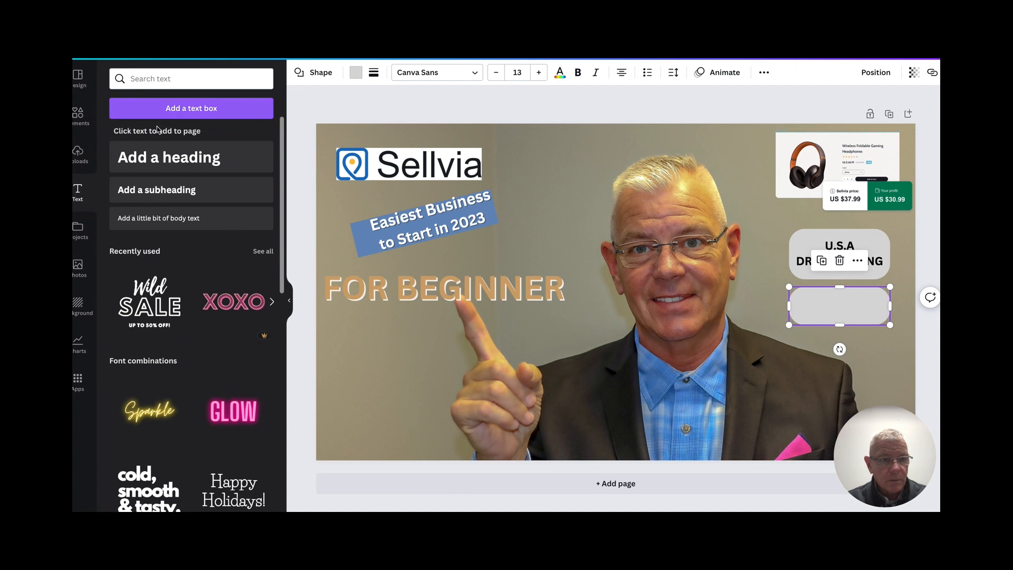
click(156, 158)
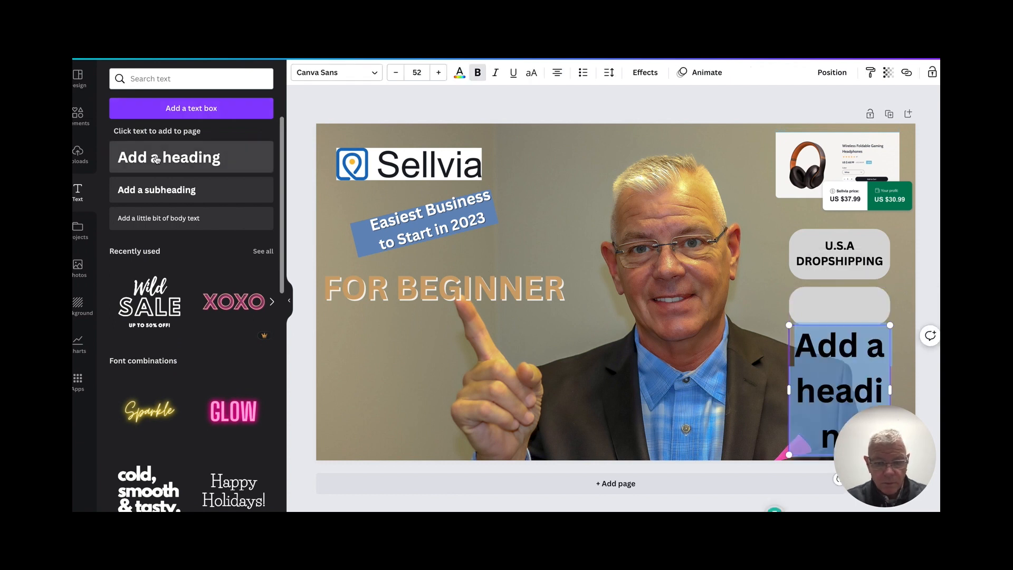
text(1-3)
key(Return)
text(DAY SHIPPIN)
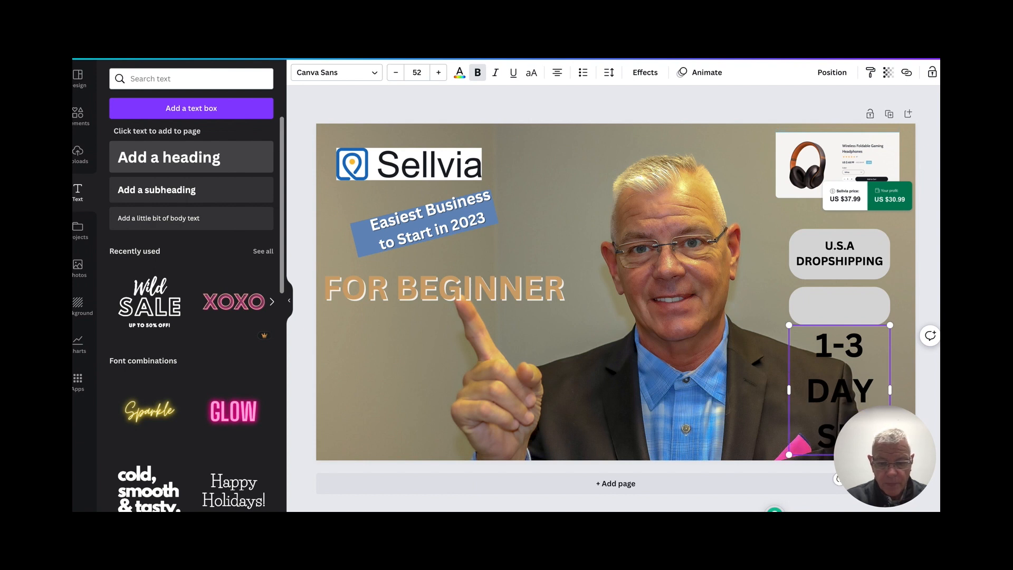
text(G)
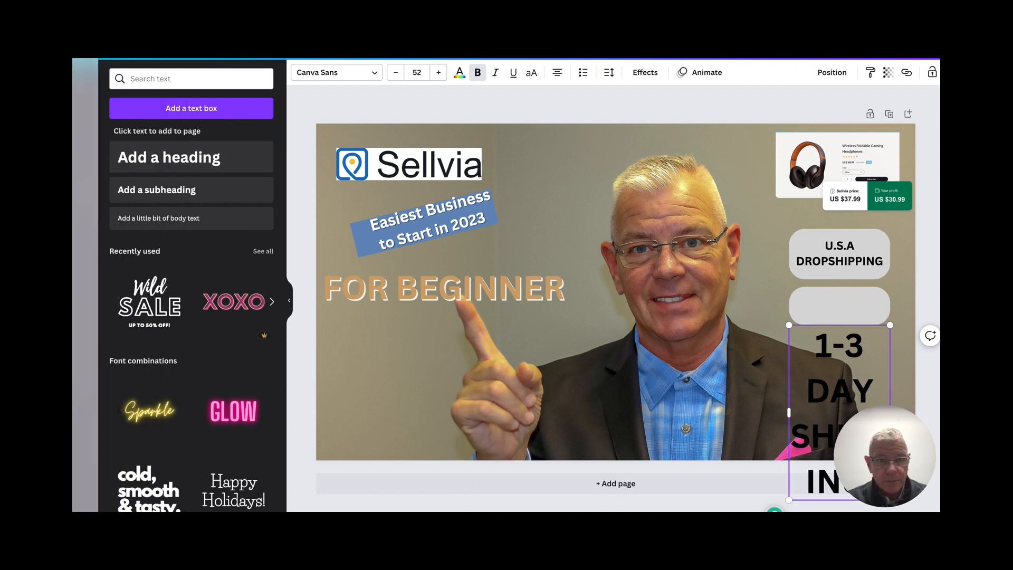
- Reduce the "1-3 DAY SHIPPING" heading's font size to 25 and place it on the empty gray badge
click(397, 74)
click(396, 73)
click(396, 73)
click(397, 73)
click(396, 73)
click(396, 74)
click(397, 73)
click(396, 74)
click(396, 74)
click(397, 73)
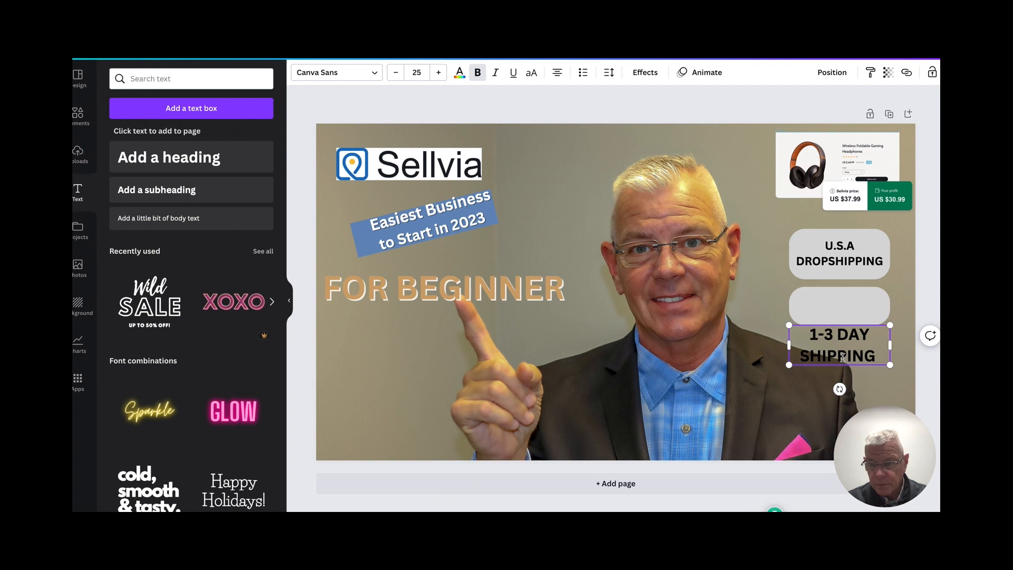
click(771, 321)
drag(842, 346, 843, 308)
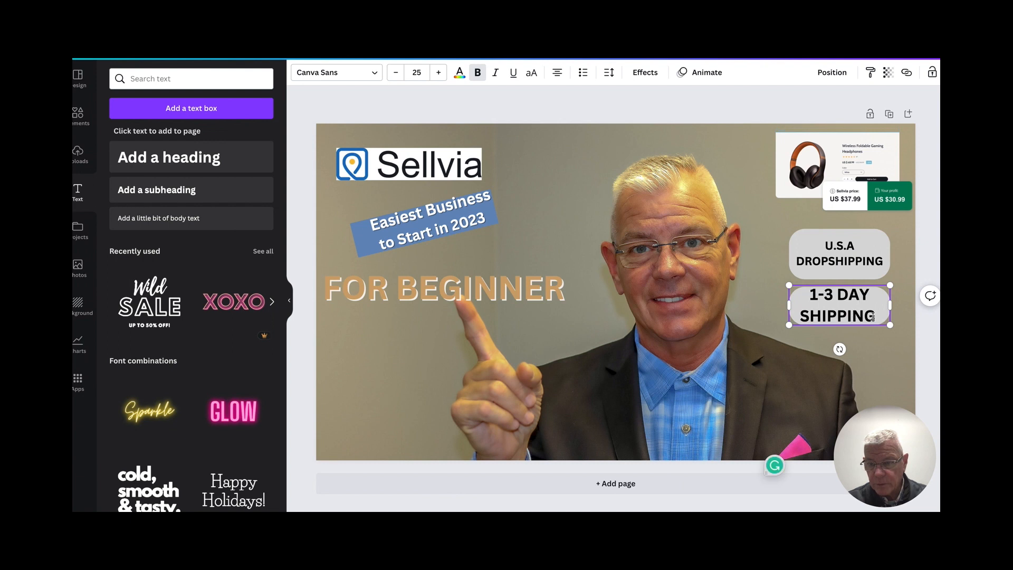
- Apply a Shadow effect to the "1-3 DAY SHIPPING" text with a white shadow color and transparency 87
drag(873, 317, 812, 299)
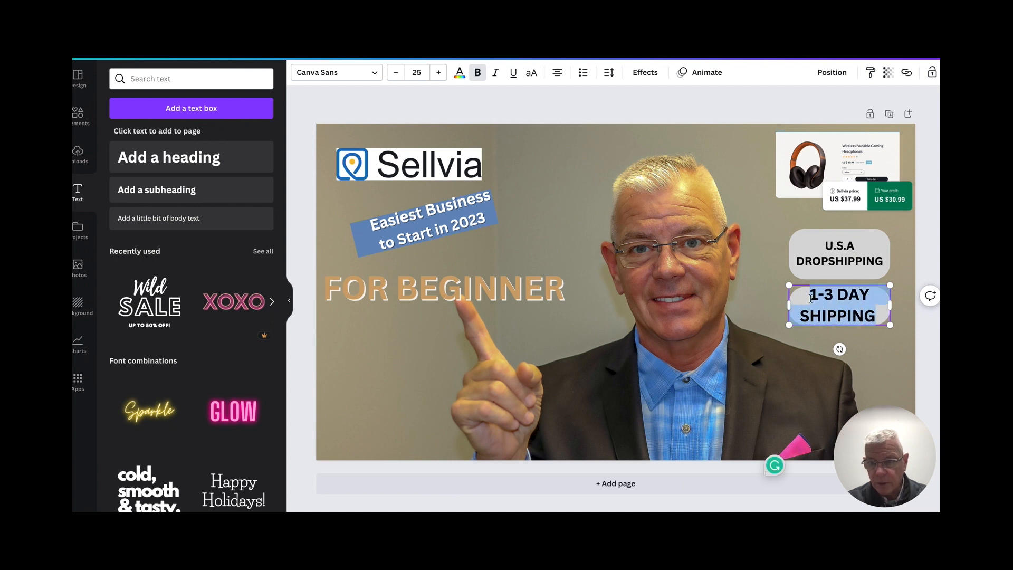
click(645, 72)
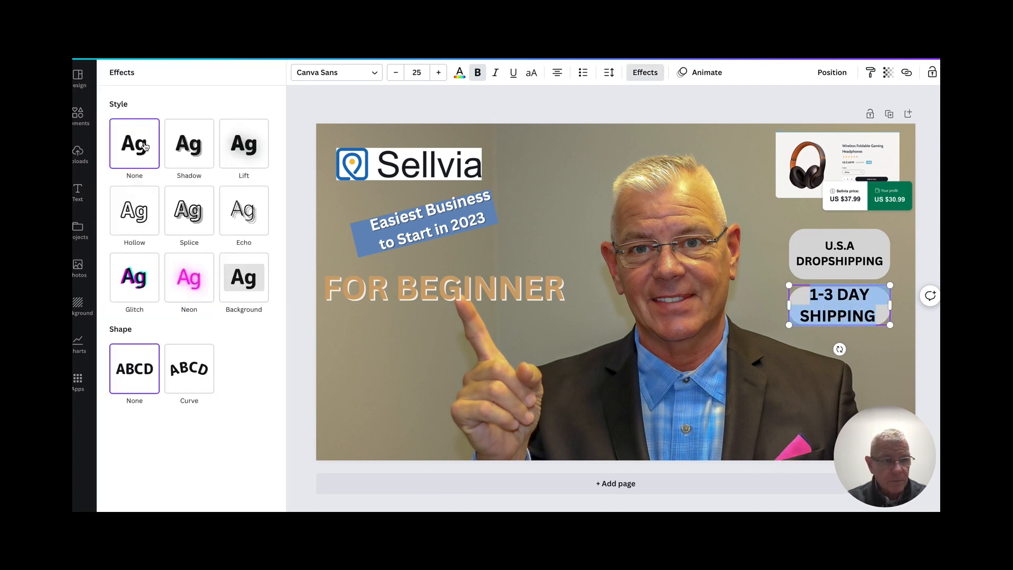
click(193, 145)
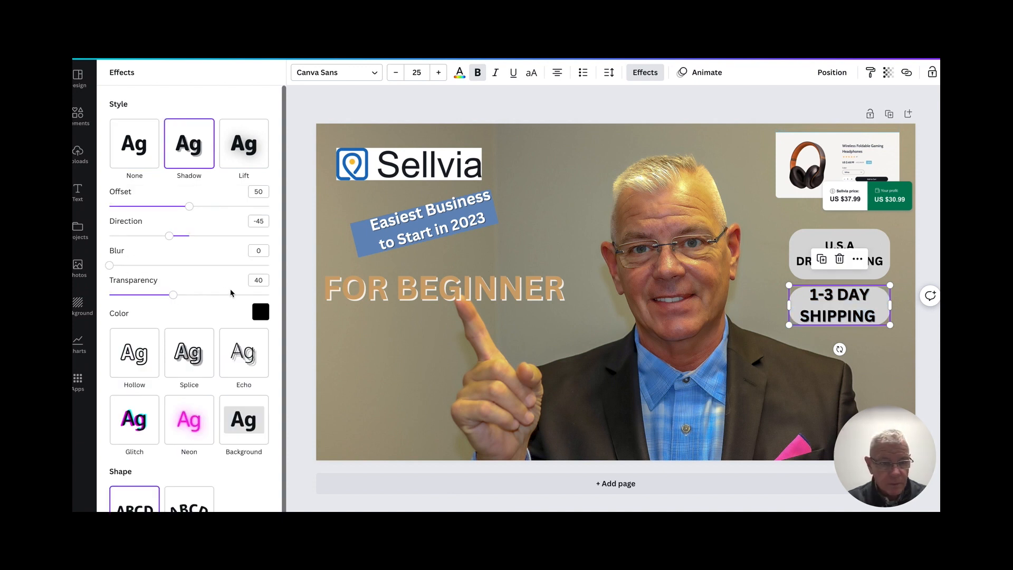
click(261, 313)
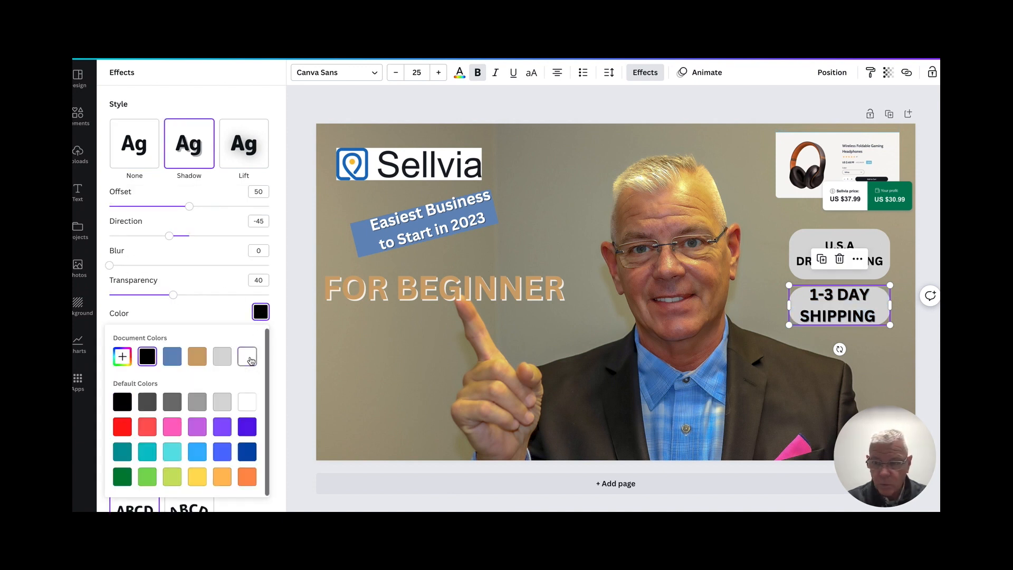
click(149, 357)
click(250, 359)
drag(169, 300, 249, 299)
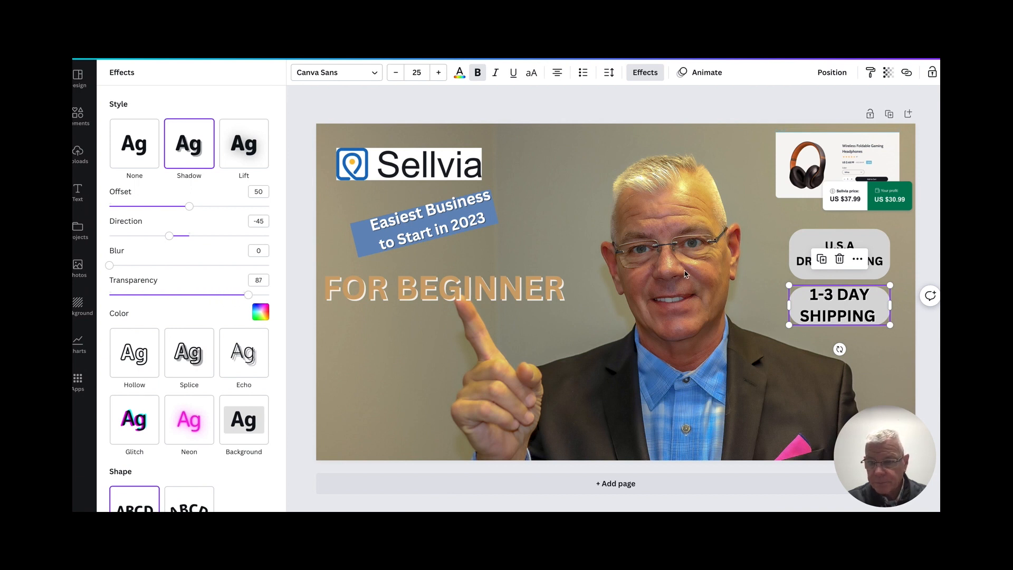
- Apply a Shadow effect to the "U.S.A DROPSHIPPING" heading with transparency 95
click(876, 252)
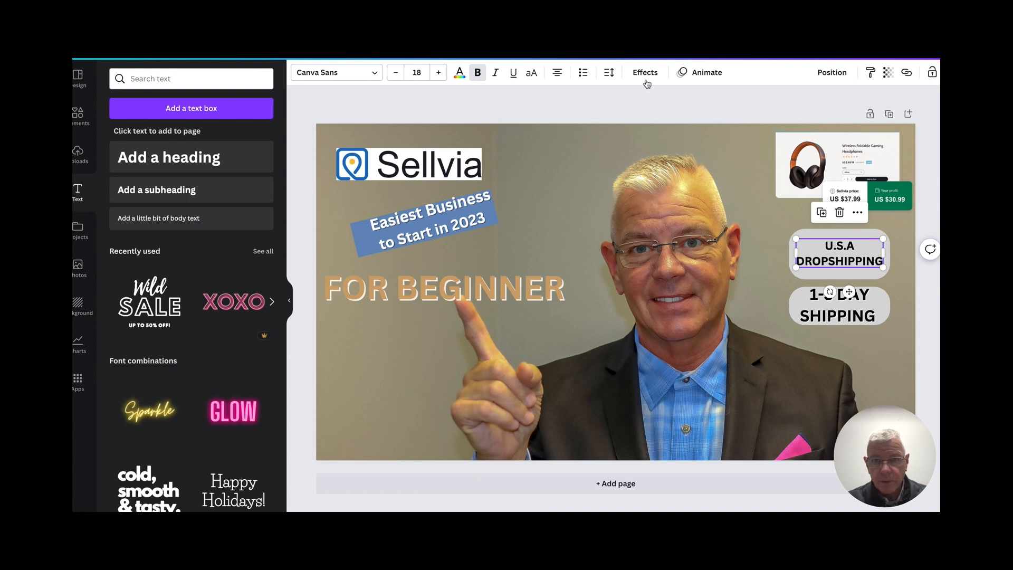
click(644, 73)
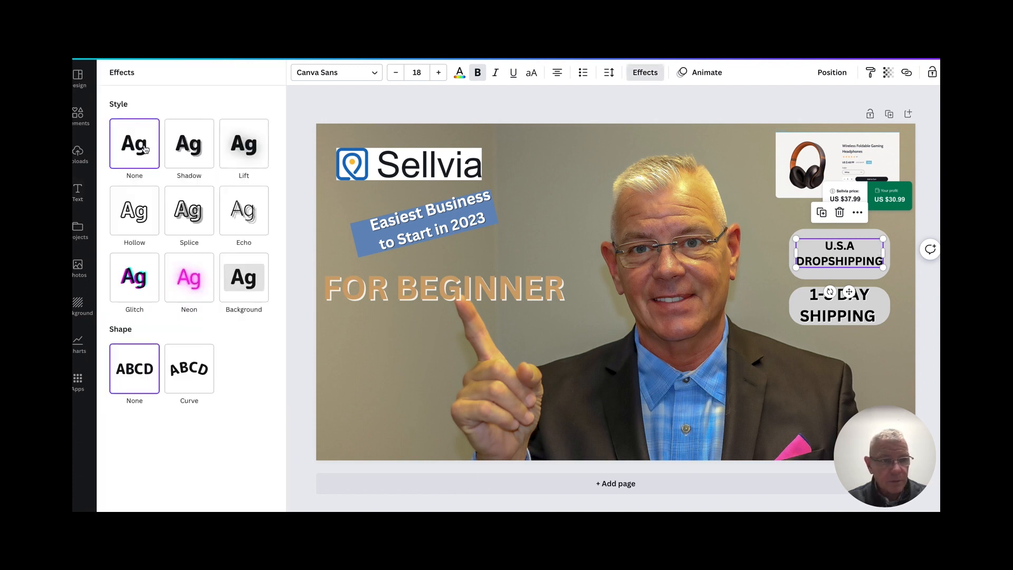
click(186, 142)
drag(173, 295, 262, 290)
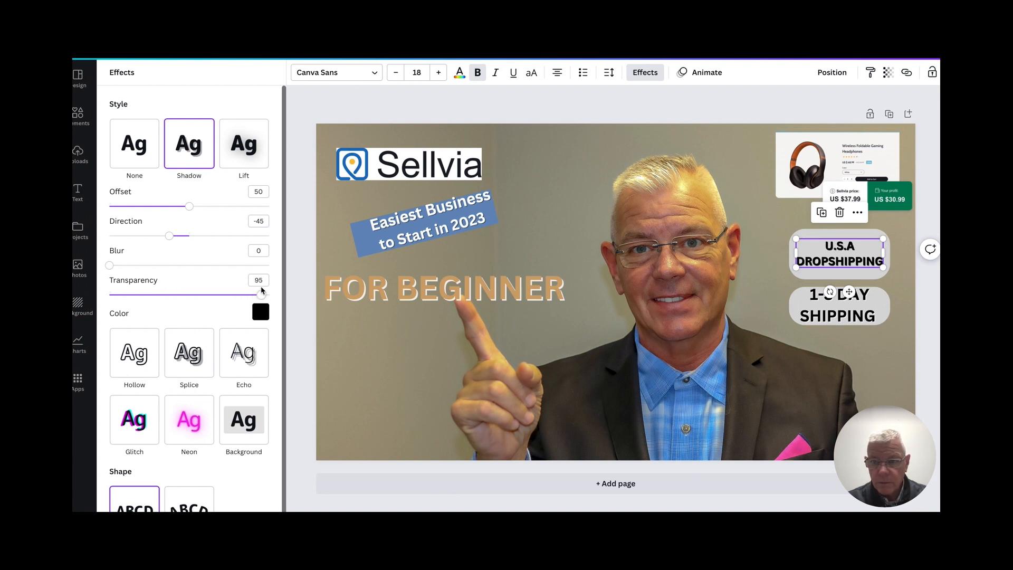
click(579, 174)
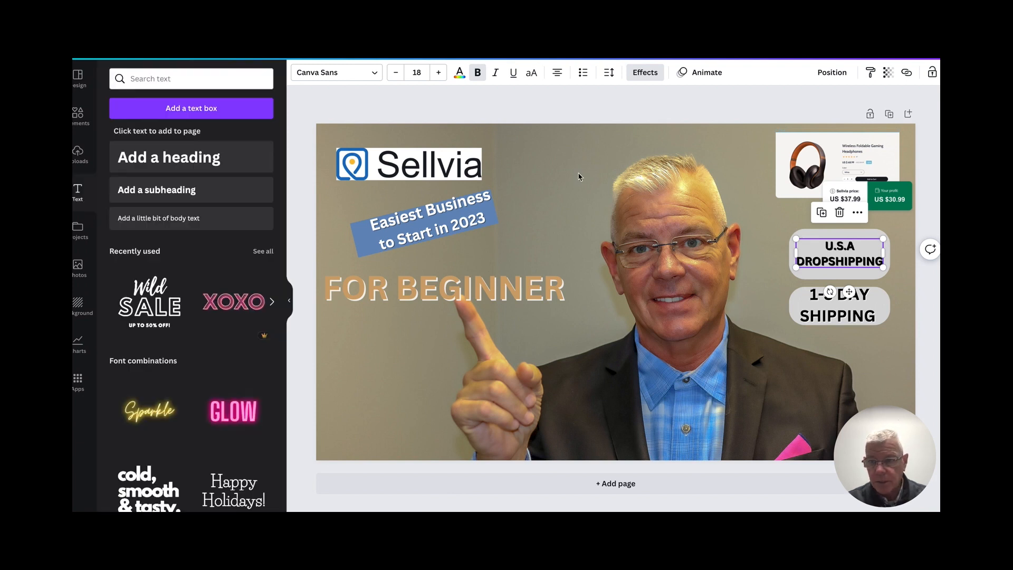
click(859, 378)
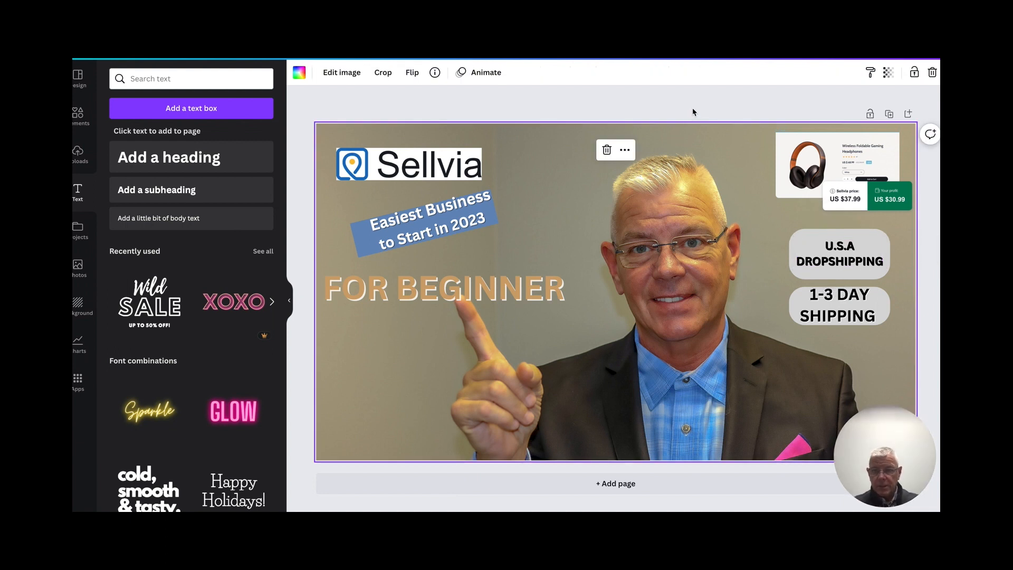
- Download the finished thumbnail as a PNG at 1,280 × 720 px
click(919, 46)
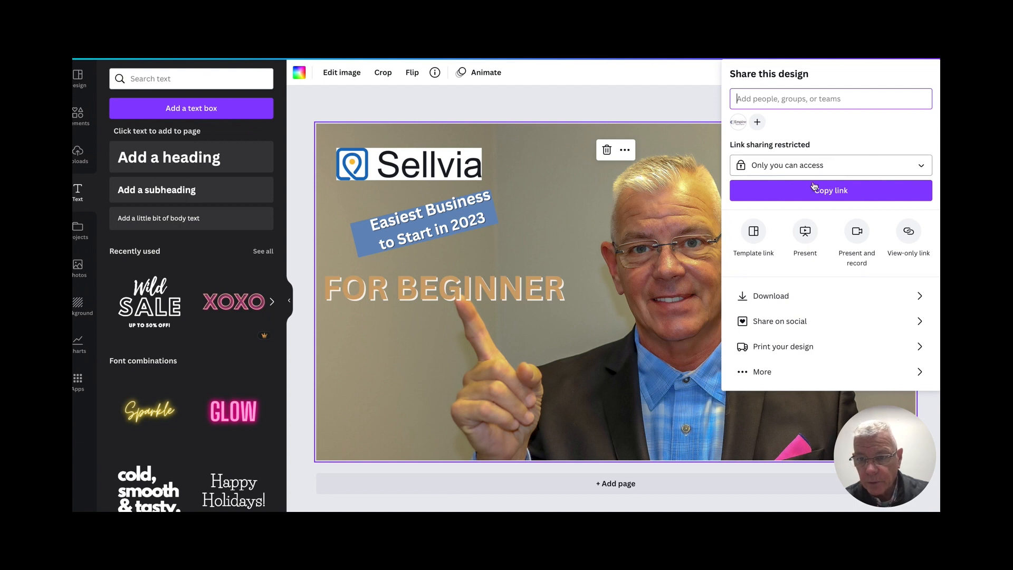
click(774, 298)
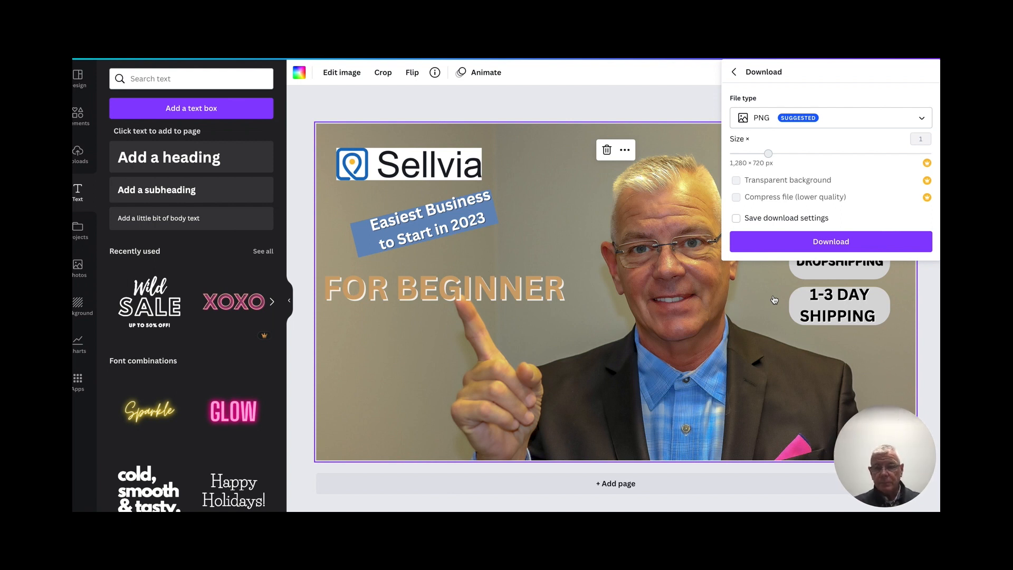
click(787, 242)
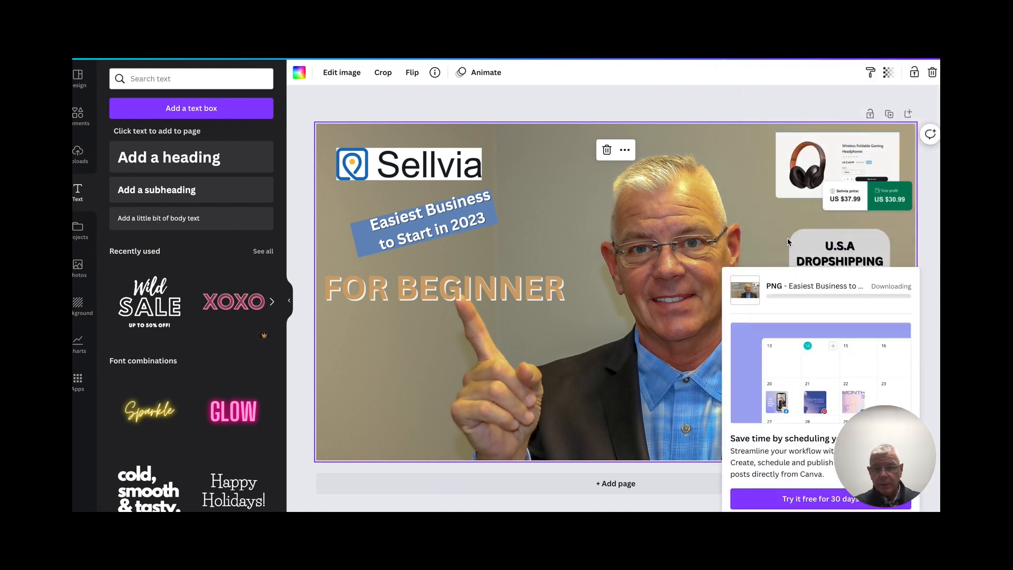